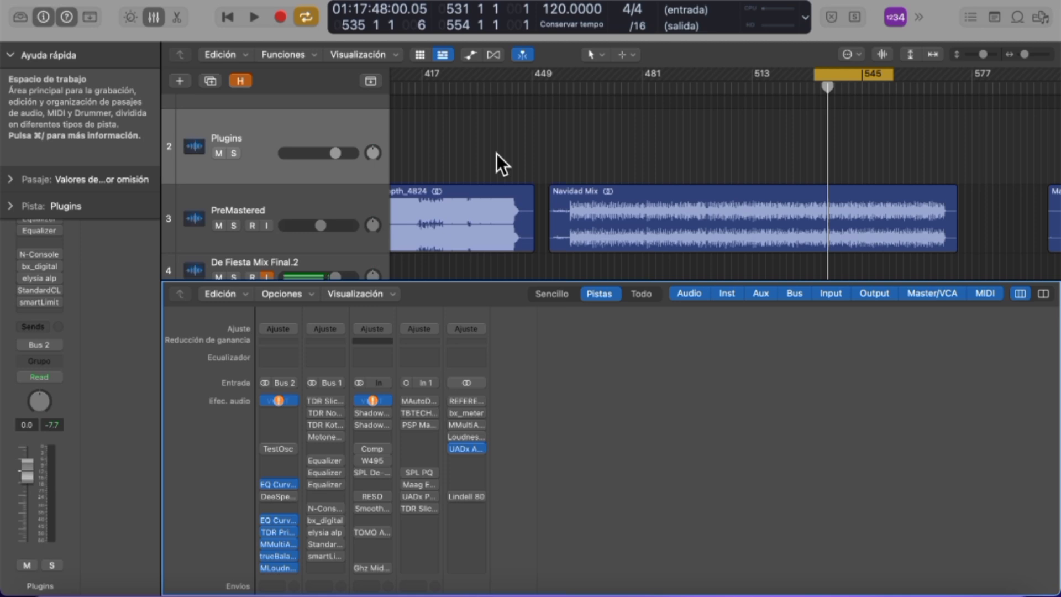
- Open the DeeSpeaker plugin from the Bus 2 channel's audio effects and switch its Monitor off
{"action": "left_click", "coordinate": [280, 497]}
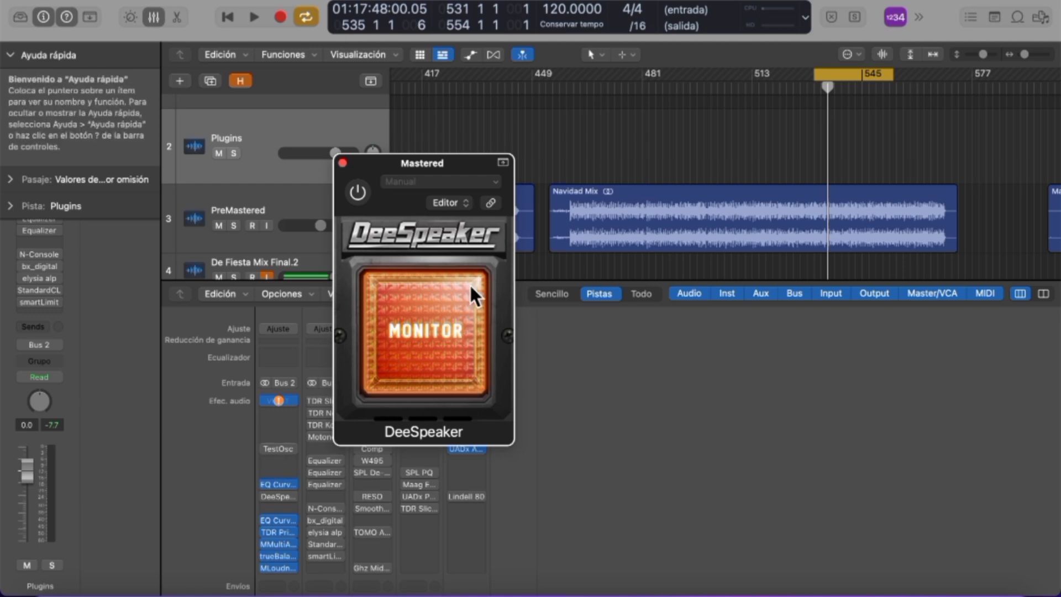
{"action": "left_click", "coordinate": [418, 338]}
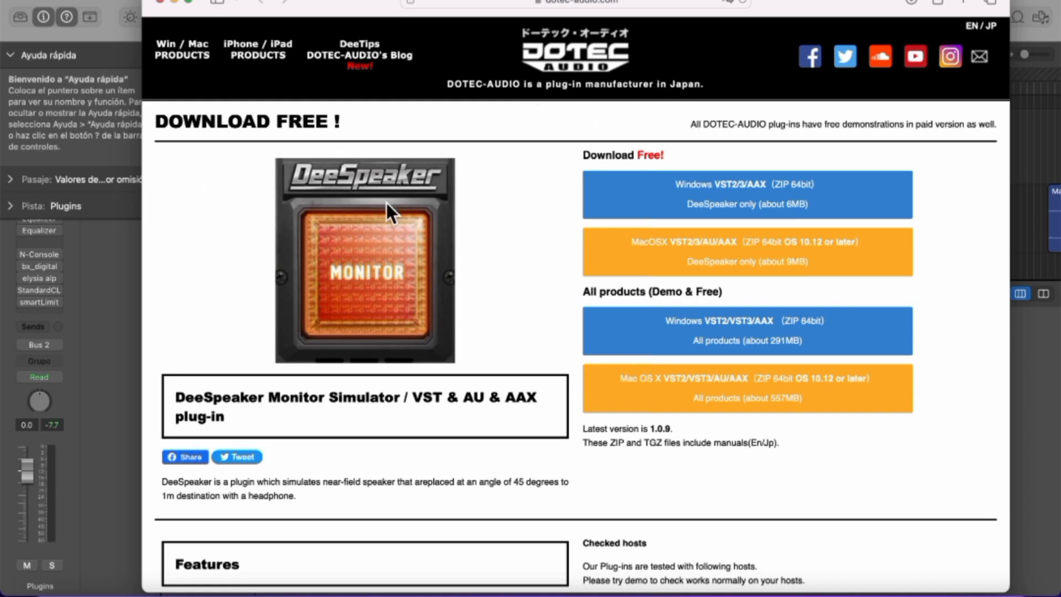
- Review the DeeSpeaker page on the DOTEC-AUDIO website, covering the free downloads, description, features, checked hosts and release notes
{"action": "scroll", "coordinate": [373, 345], "scroll_direction": "down", "scroll_amount": 5}
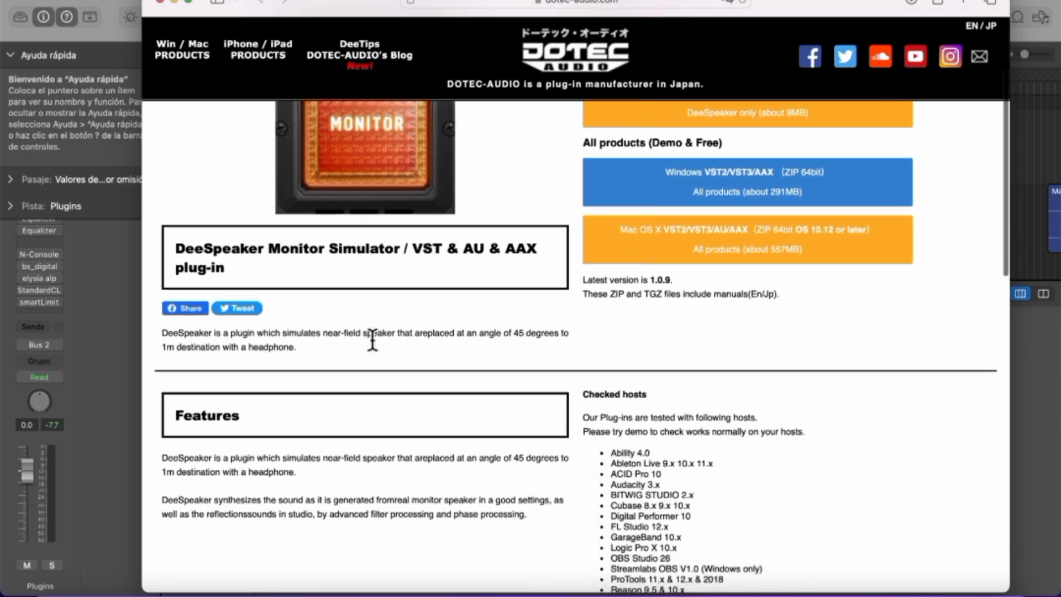
{"action": "scroll", "coordinate": [373, 345], "scroll_direction": "down", "scroll_amount": 1}
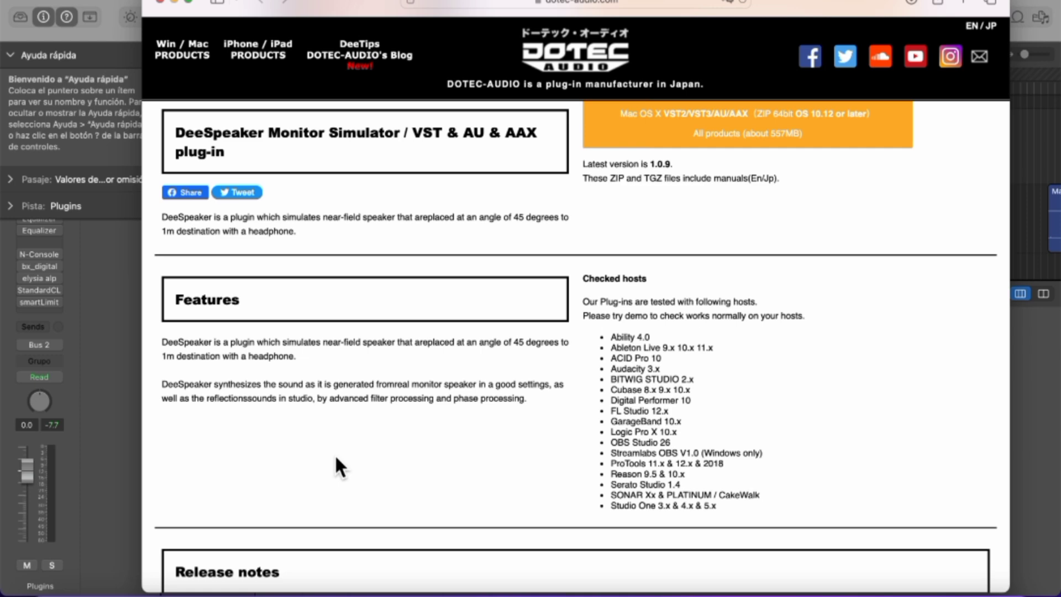
{"action": "scroll", "coordinate": [454, 410], "scroll_direction": "up", "scroll_amount": 3}
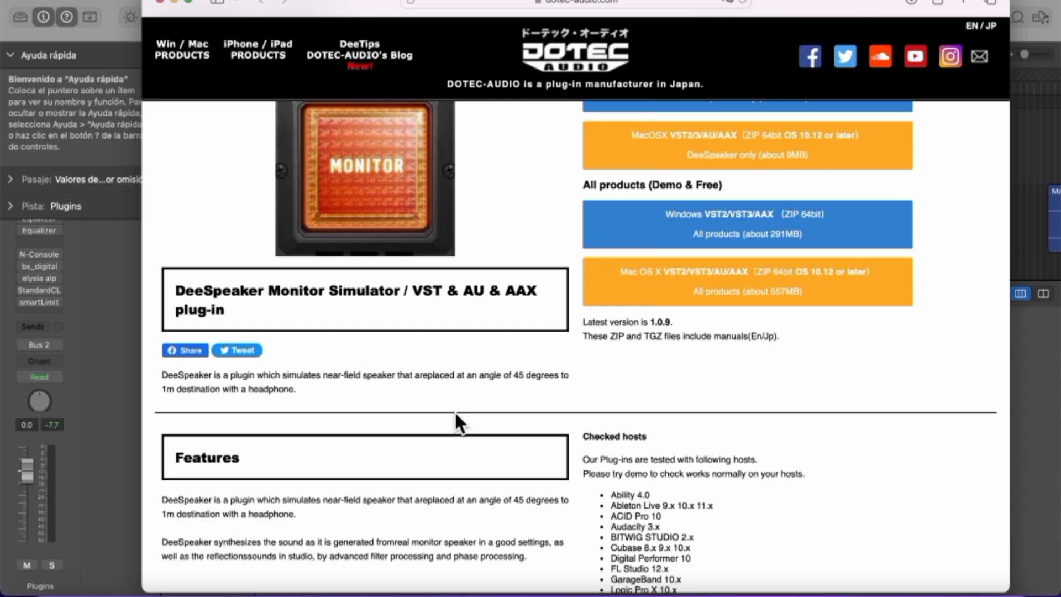
{"action": "scroll", "coordinate": [456, 415], "scroll_direction": "up", "scroll_amount": 2}
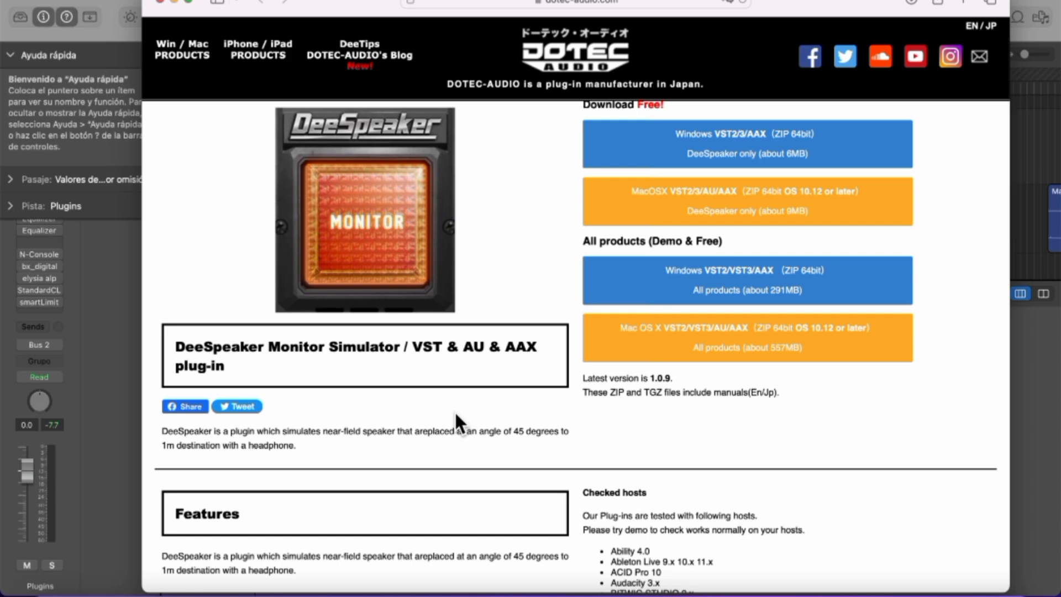
{"action": "scroll", "coordinate": [454, 410], "scroll_direction": "up", "scroll_amount": 2}
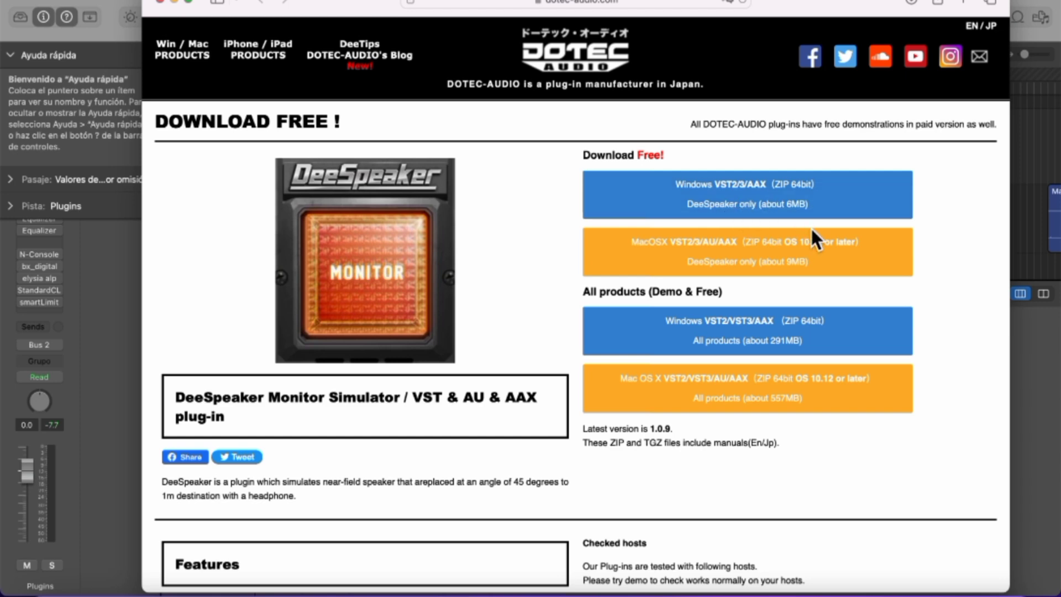
{"action": "scroll", "coordinate": [805, 286], "scroll_direction": "down", "scroll_amount": 10}
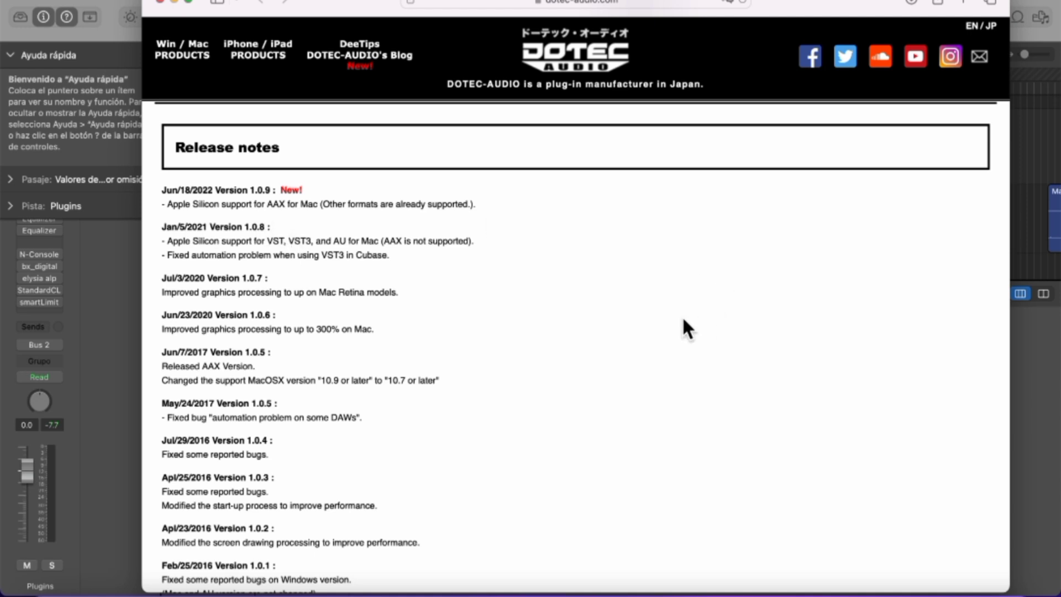
{"action": "scroll", "coordinate": [681, 316], "scroll_direction": "up", "scroll_amount": 1}
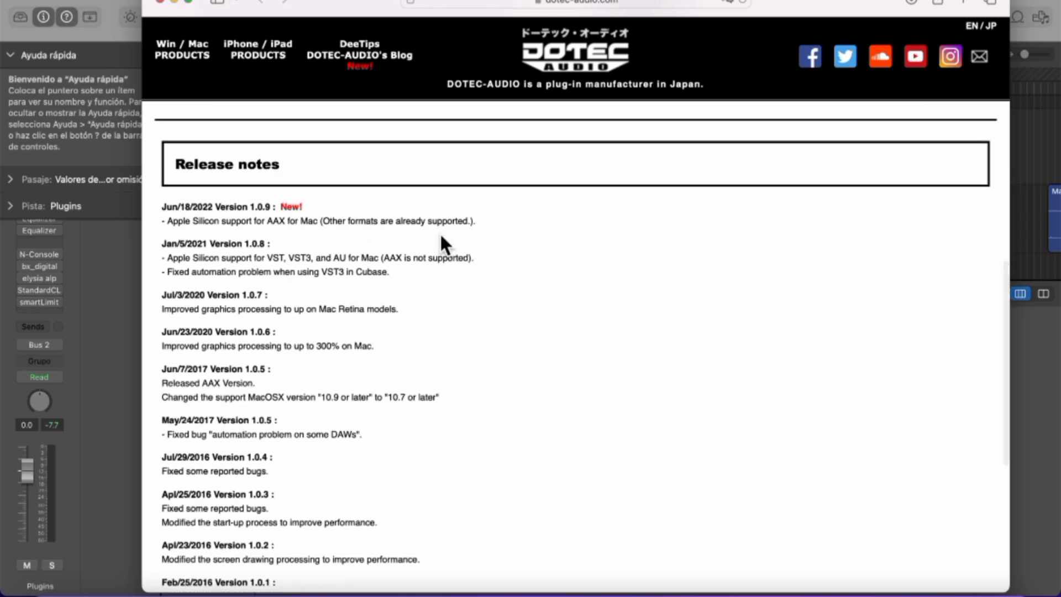
{"action": "scroll", "coordinate": [501, 259], "scroll_direction": "up", "scroll_amount": 8}
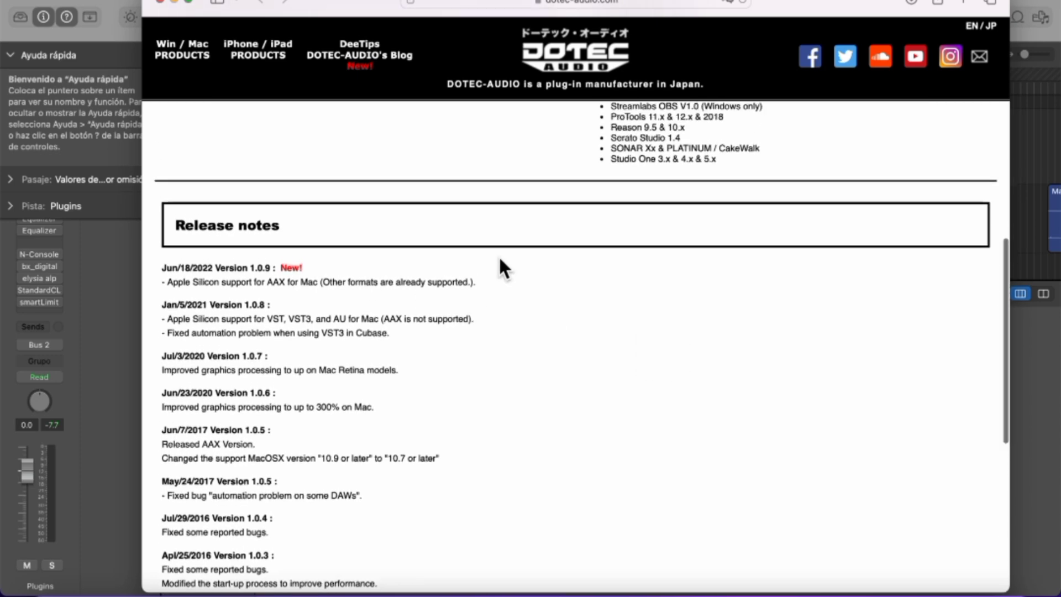
{"action": "scroll", "coordinate": [502, 269], "scroll_direction": "up", "scroll_amount": 1}
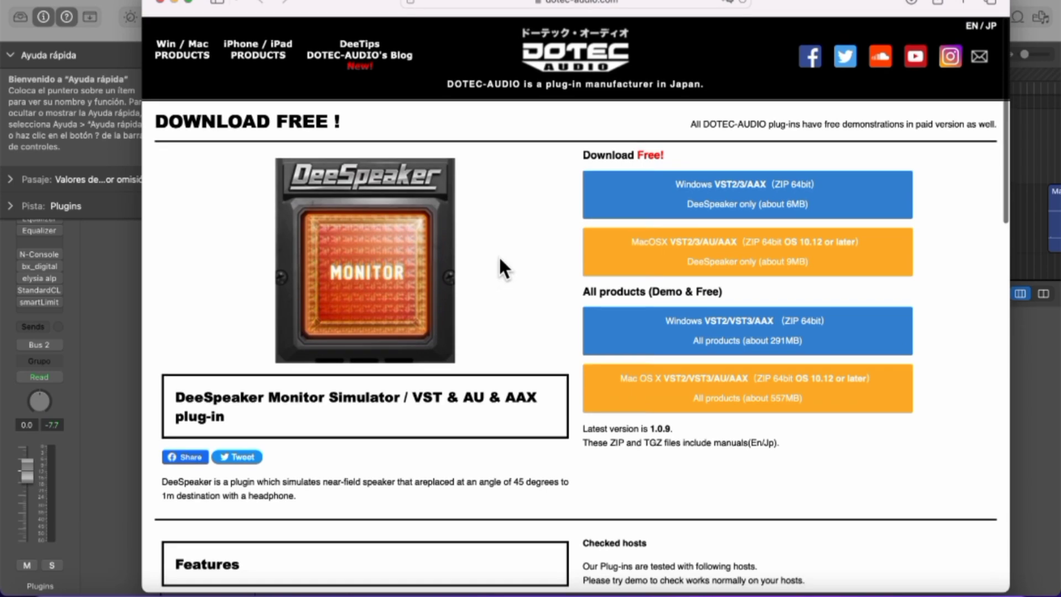
{"action": "scroll", "coordinate": [500, 260], "scroll_direction": "down", "scroll_amount": 10}
{"action": "scroll", "coordinate": [500, 258], "scroll_direction": "down", "scroll_amount": 1}
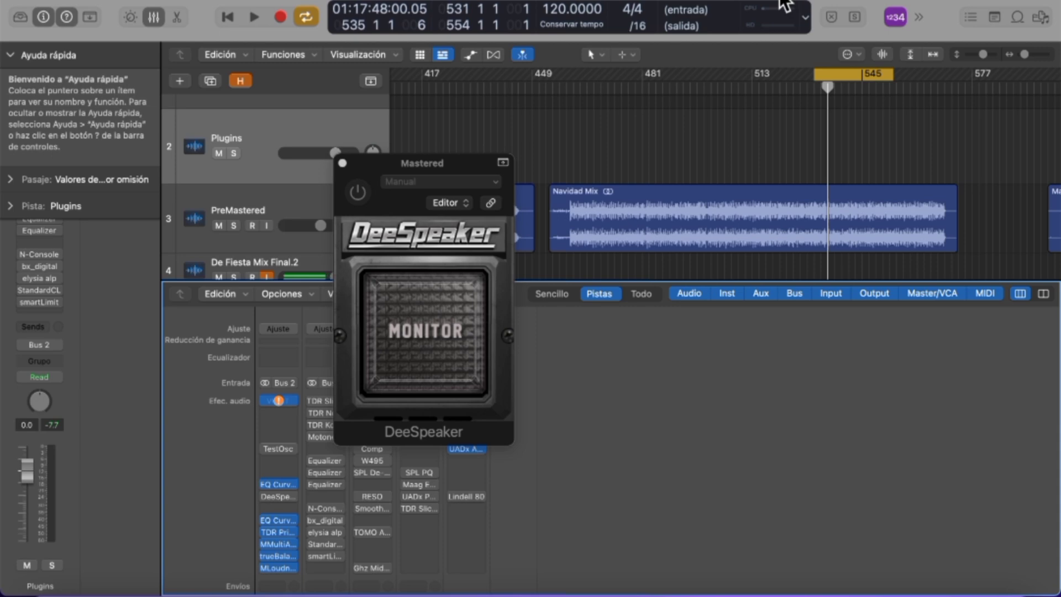
- Start playback of the mix, switch on DeeSpeaker's Monitor and enable the plugin
{"action": "key", "text": "space"}
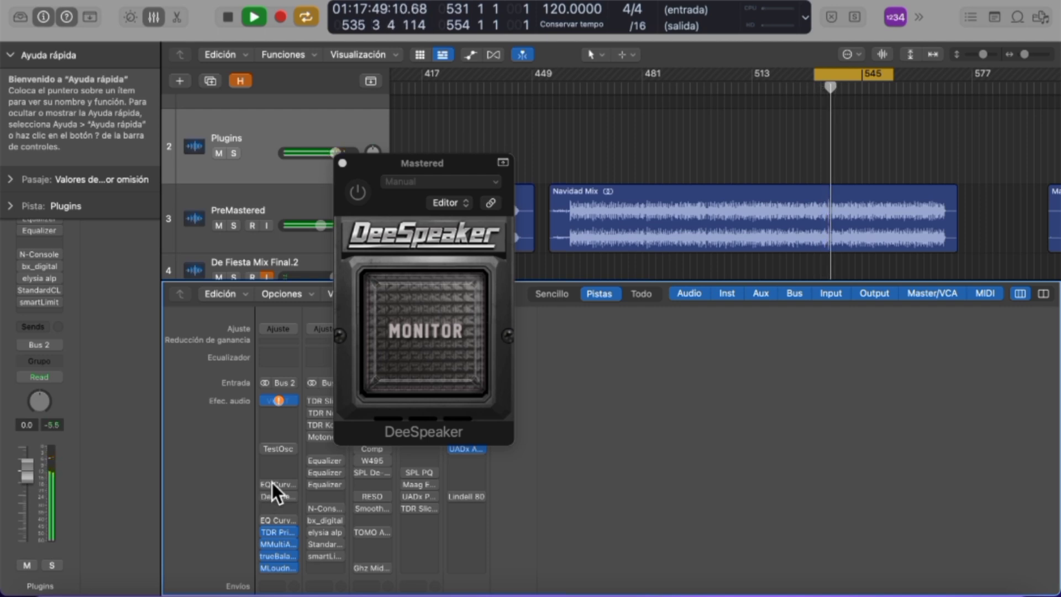
{"action": "left_click", "coordinate": [422, 333]}
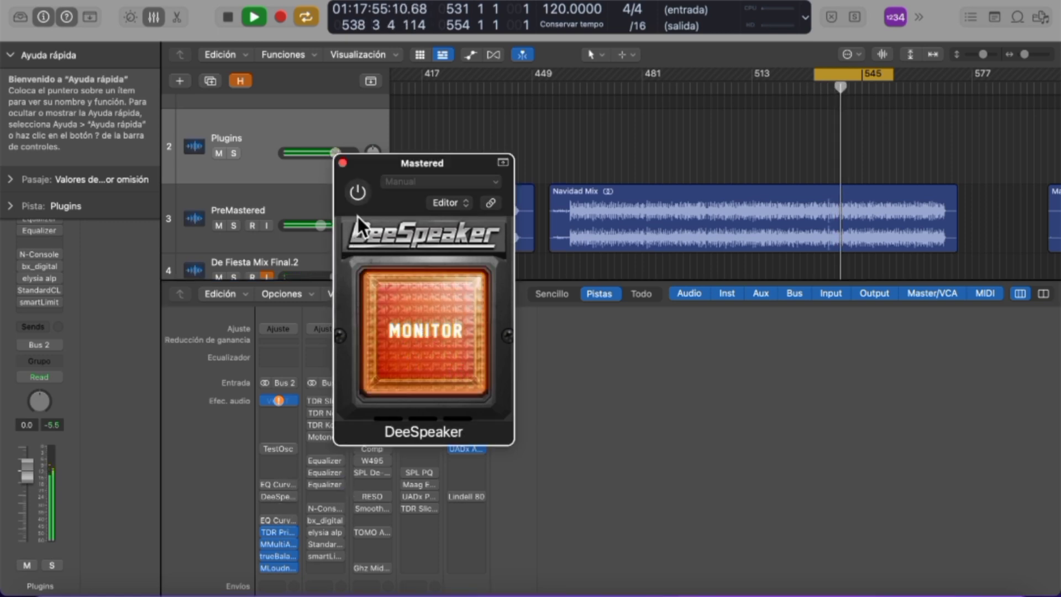
{"action": "left_click", "coordinate": [365, 191]}
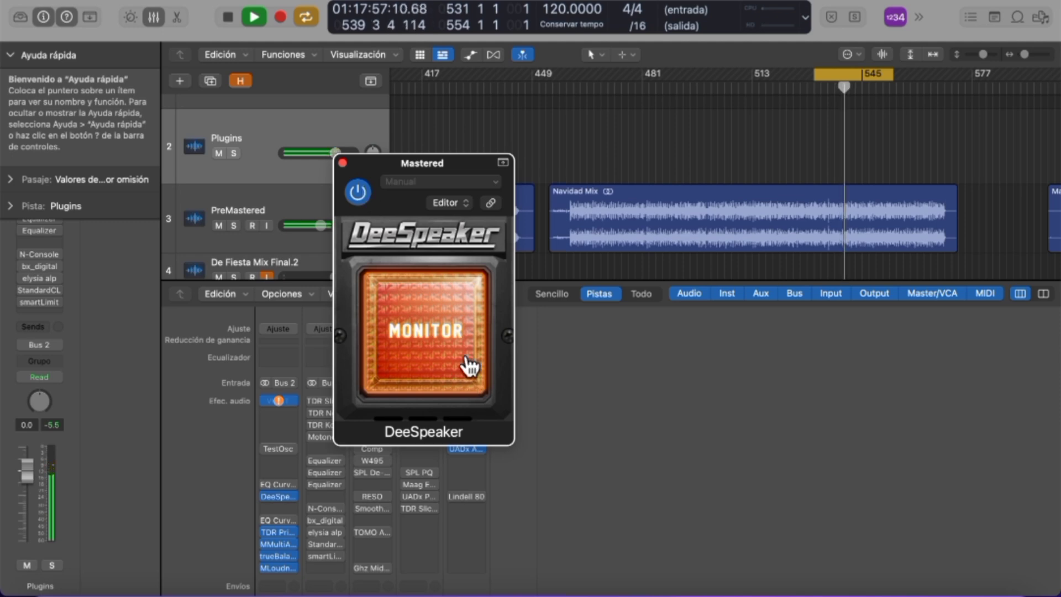
- Compare the playing mix with DeeSpeaker's Monitor off and on, leaving Monitor on and stopping playback
{"action": "left_click", "coordinate": [434, 340]}
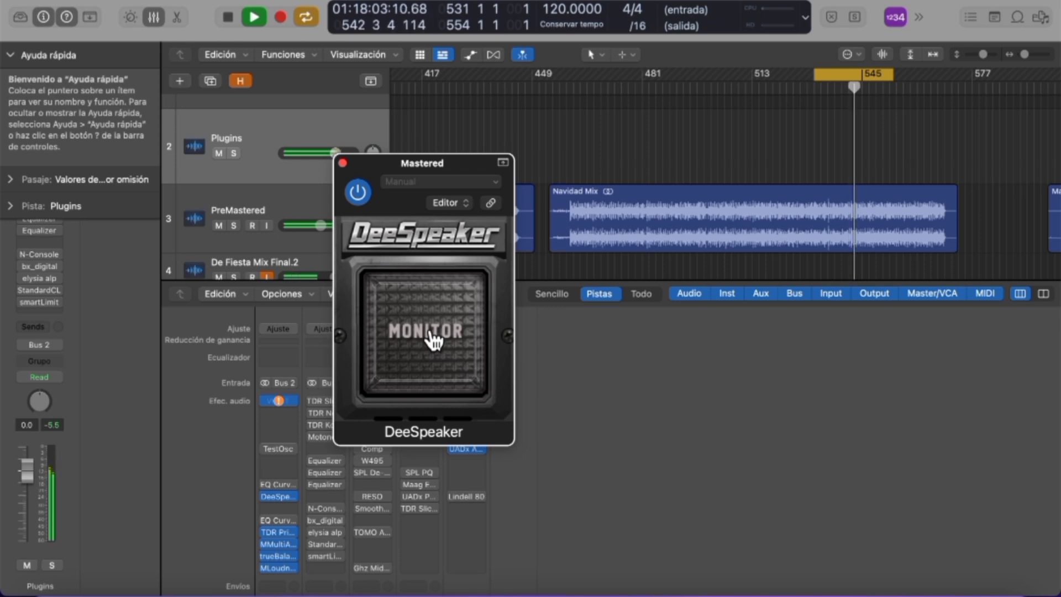
{"action": "left_click", "coordinate": [434, 340]}
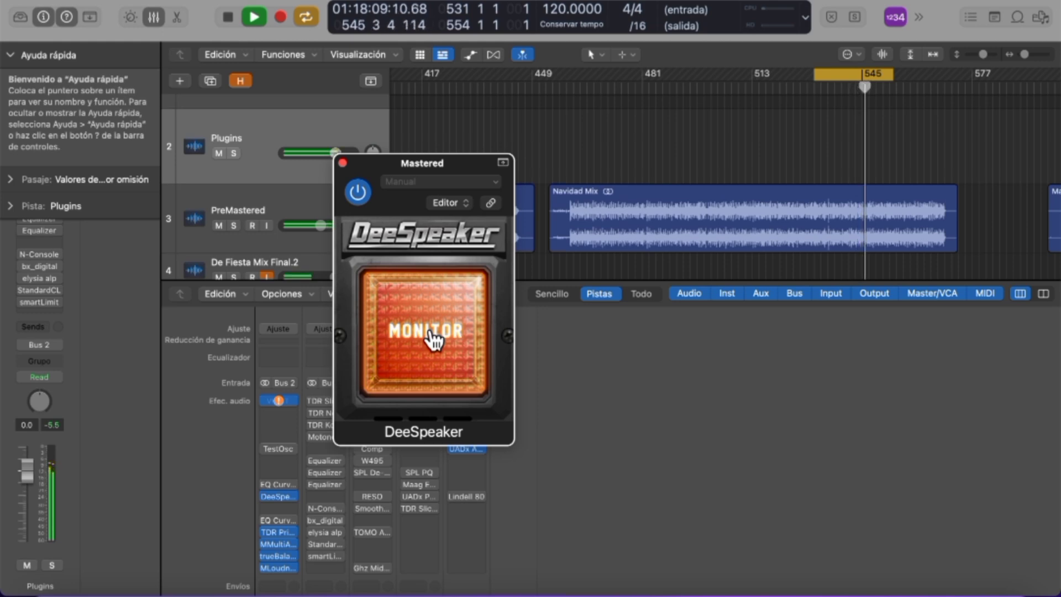
{"action": "left_click", "coordinate": [433, 340]}
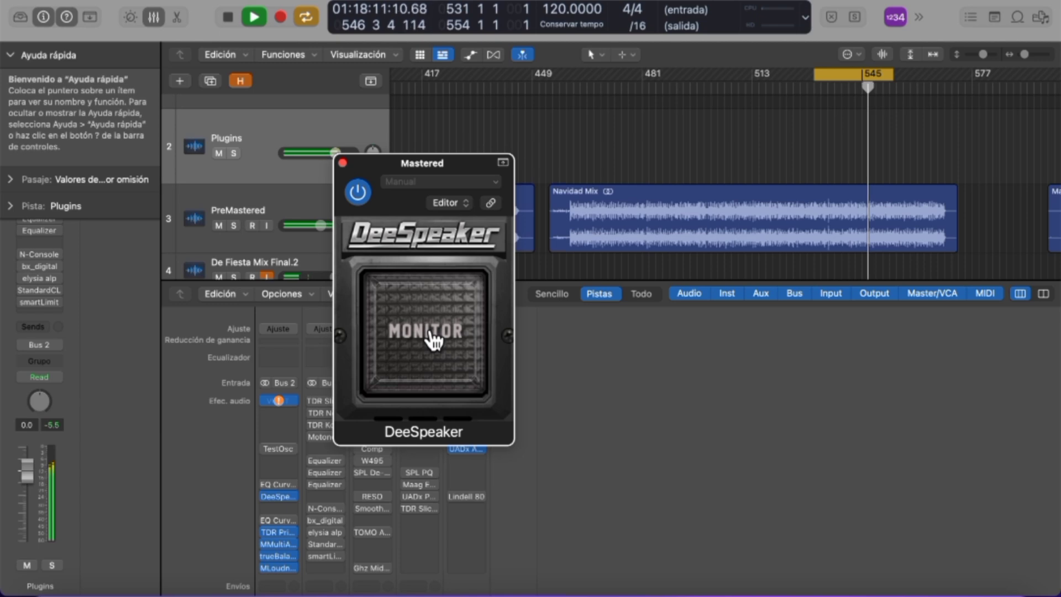
{"action": "left_click", "coordinate": [434, 340]}
{"action": "key", "text": "space"}
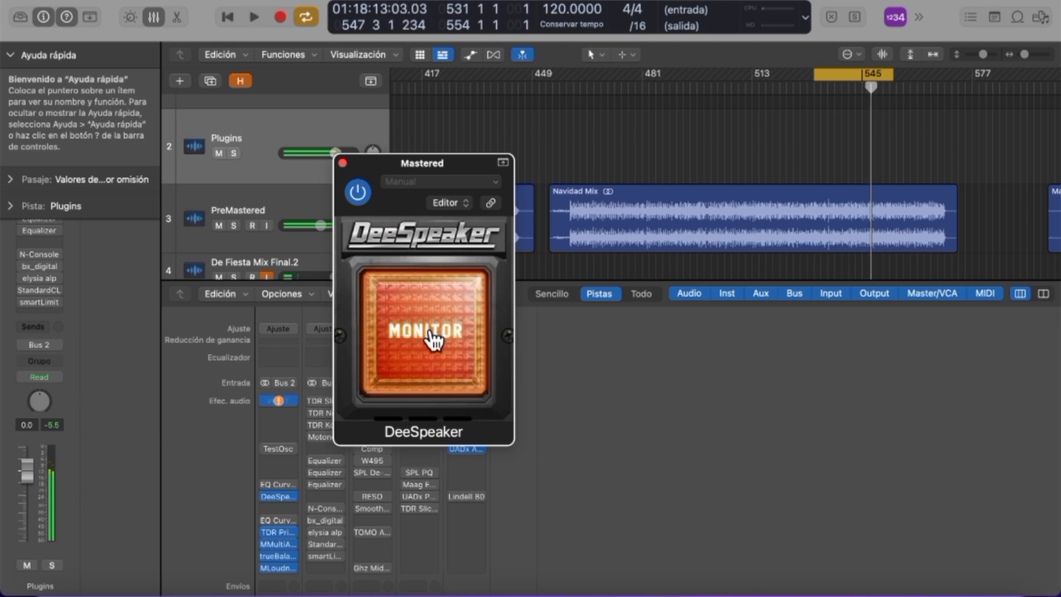
- Enable both EQ Curve Analyzer instances on the Bus 2 channel and arrange the lower one's window beside DeeSpeaker
{"action": "left_click", "coordinate": [266, 487]}
{"action": "left_click", "coordinate": [262, 520]}
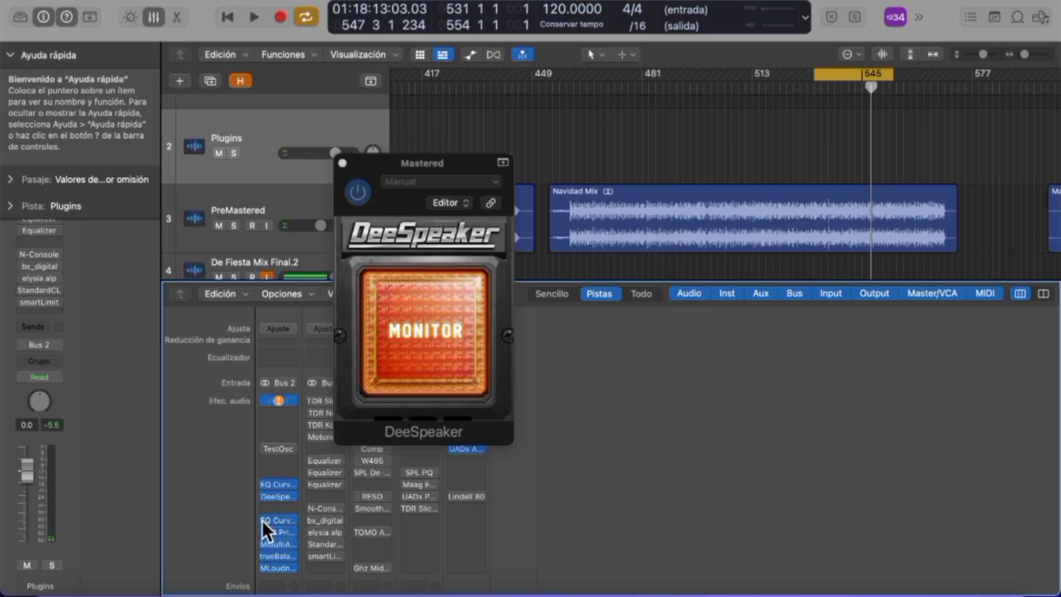
{"action": "left_click", "coordinate": [286, 520]}
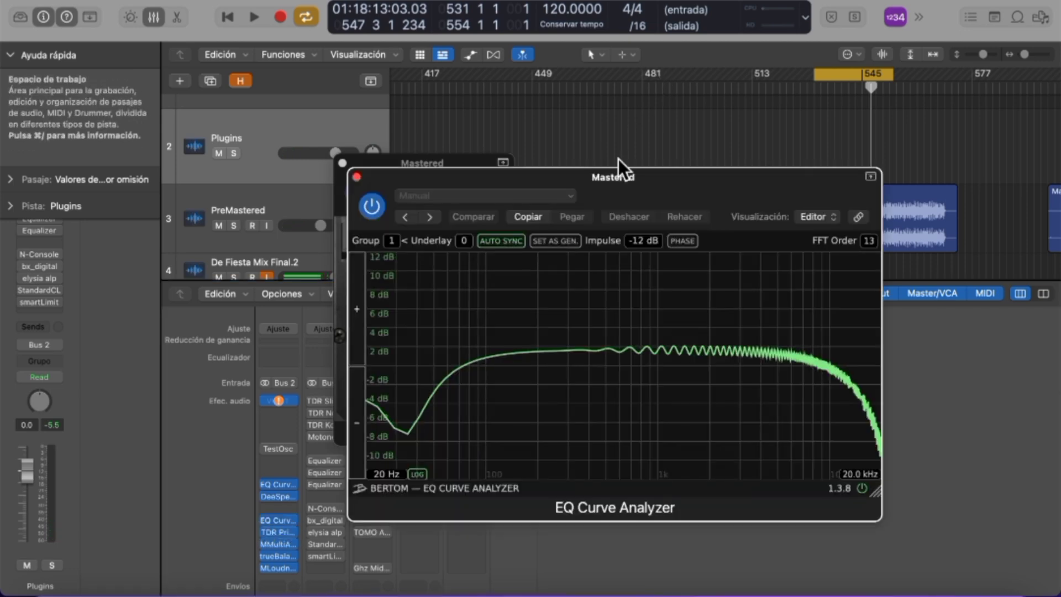
{"action": "left_click_drag", "start_coordinate": [606, 176], "coordinate": [759, 156]}
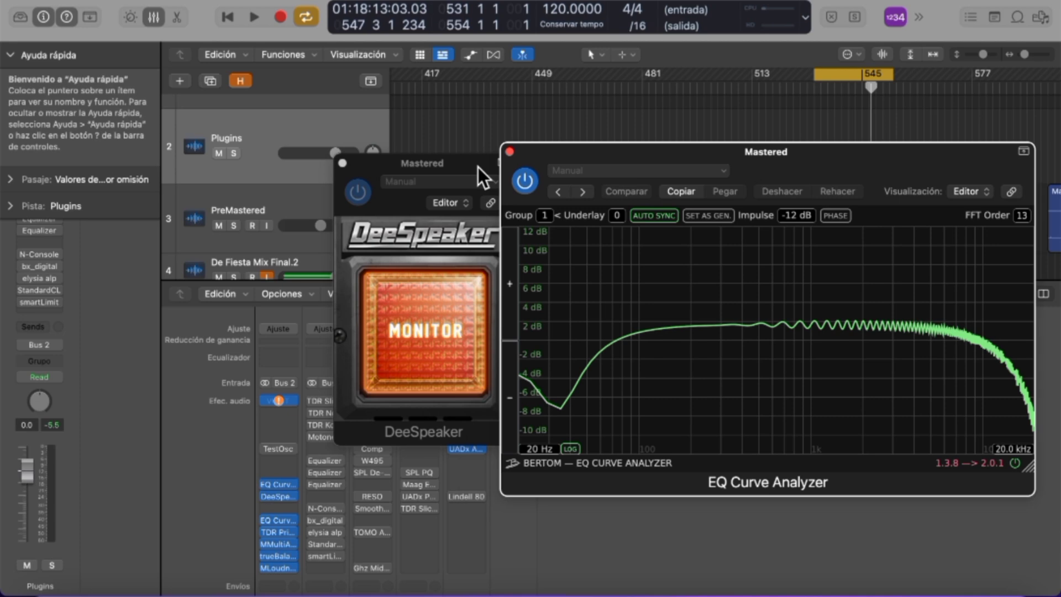
{"action": "left_click_drag", "start_coordinate": [478, 167], "coordinate": [409, 135]}
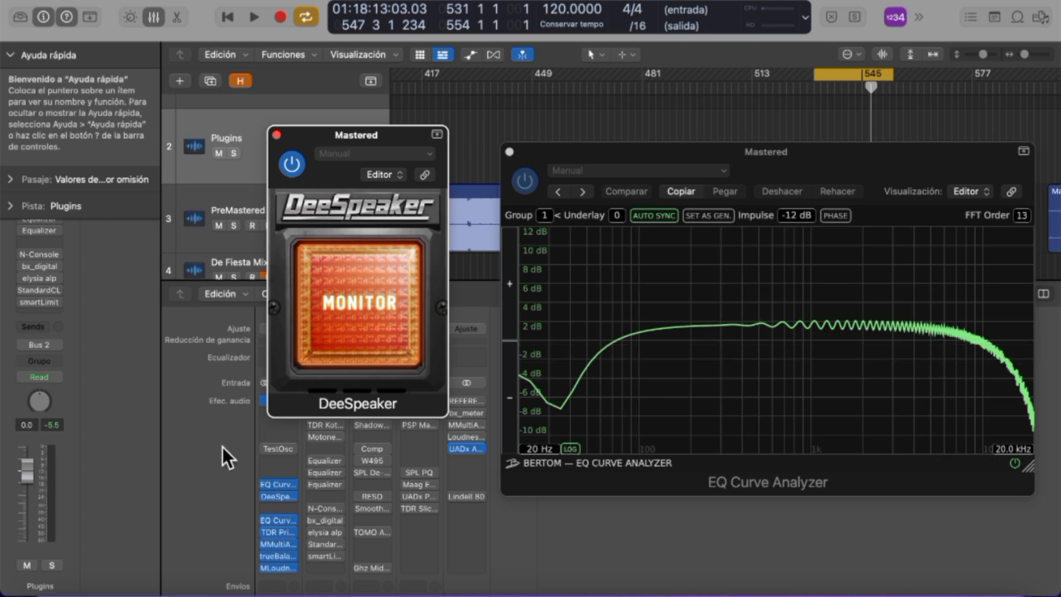
- Close the EQ Curve Analyzer window and reposition the DeeSpeaker window clear of the Bus 2 effect slots
{"action": "left_click", "coordinate": [509, 155]}
{"action": "left_click", "coordinate": [508, 152]}
{"action": "left_click_drag", "start_coordinate": [348, 137], "coordinate": [495, 124]}
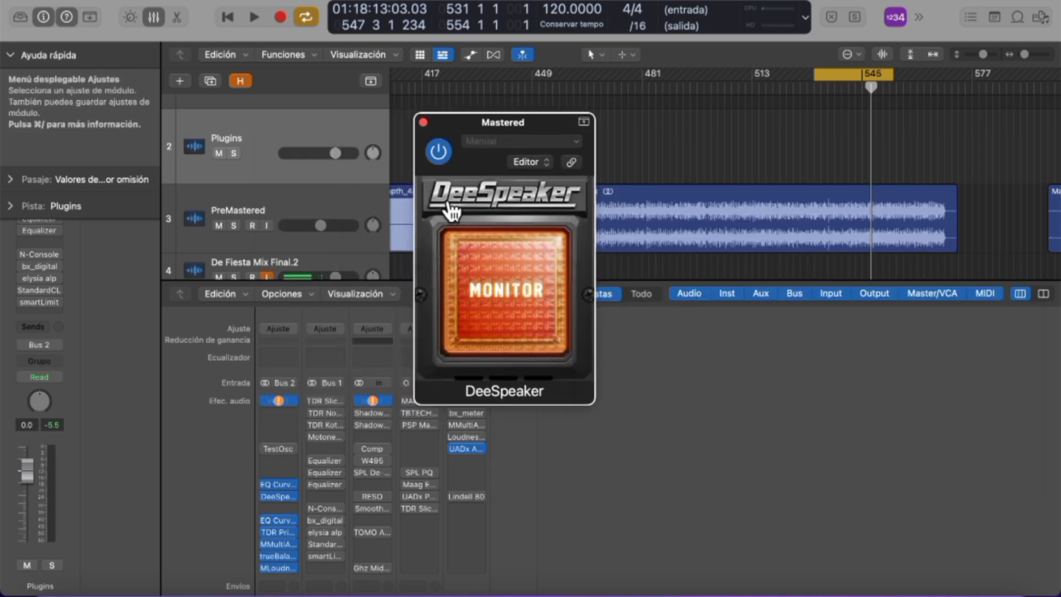
- Enable TestOsc on the Bus 2 channel and arrange the TDR Prism spectrum window beside DeeSpeaker
{"action": "left_click", "coordinate": [274, 452]}
{"action": "left_click_drag", "start_coordinate": [591, 163], "coordinate": [395, 143]}
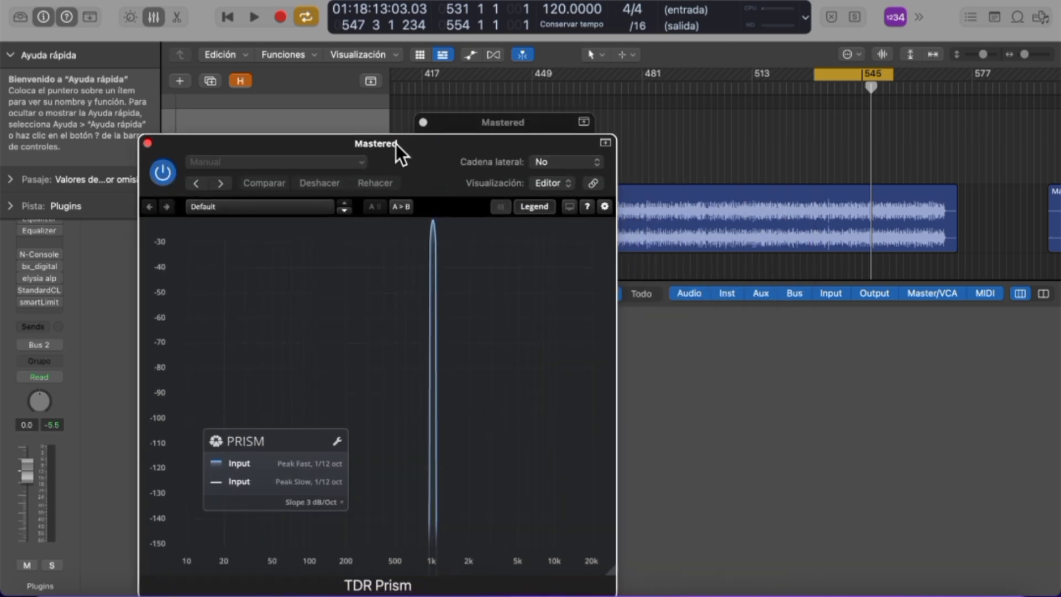
{"action": "left_click_drag", "start_coordinate": [491, 124], "coordinate": [826, 150]}
{"action": "left_click_drag", "start_coordinate": [541, 146], "coordinate": [596, 51]}
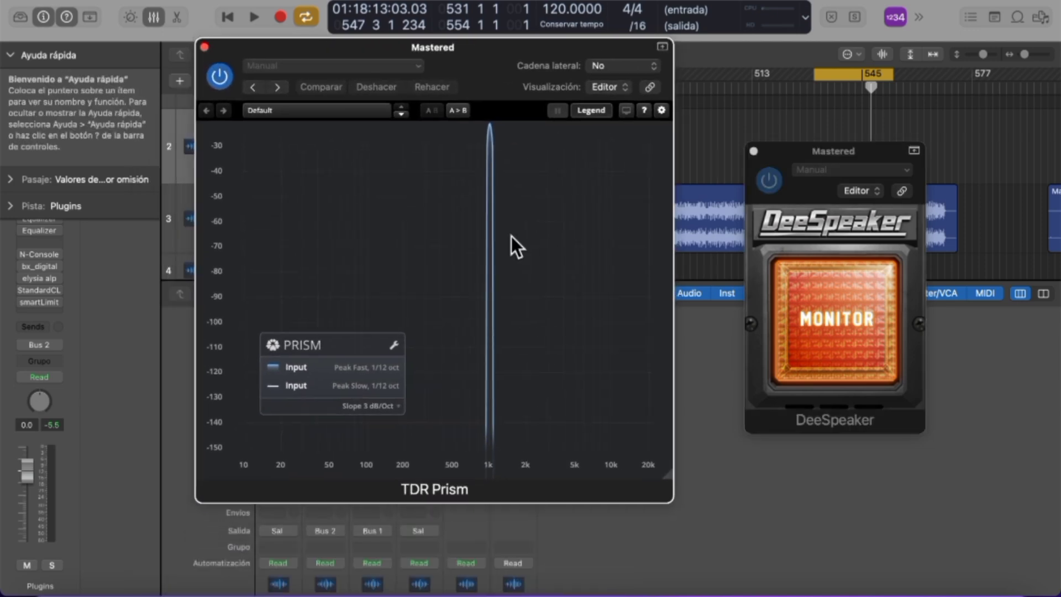
- Toggle DeeSpeaker's bypass to compare the test tone's spectrum in TDR Prism, leaving the plugin enabled
{"action": "left_click", "coordinate": [771, 181]}
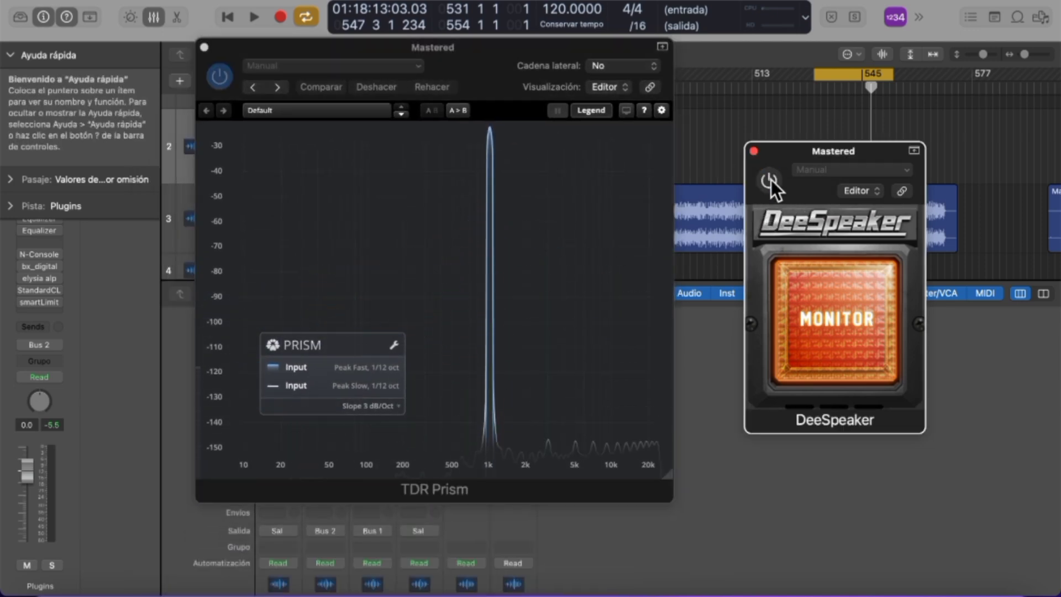
{"action": "left_click", "coordinate": [771, 180]}
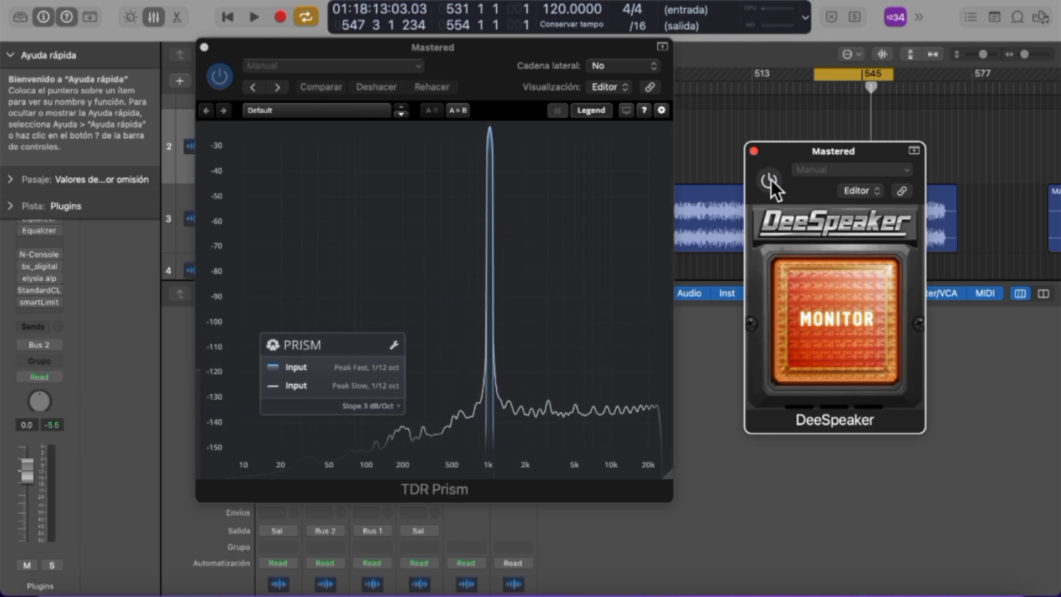
{"action": "left_click", "coordinate": [771, 180]}
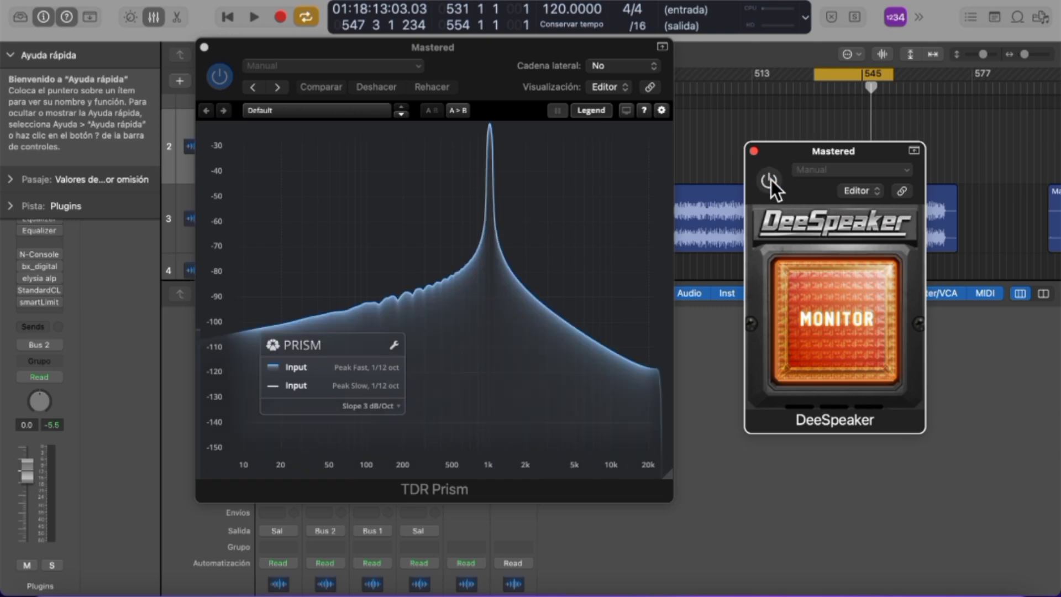
{"action": "left_click", "coordinate": [770, 180]}
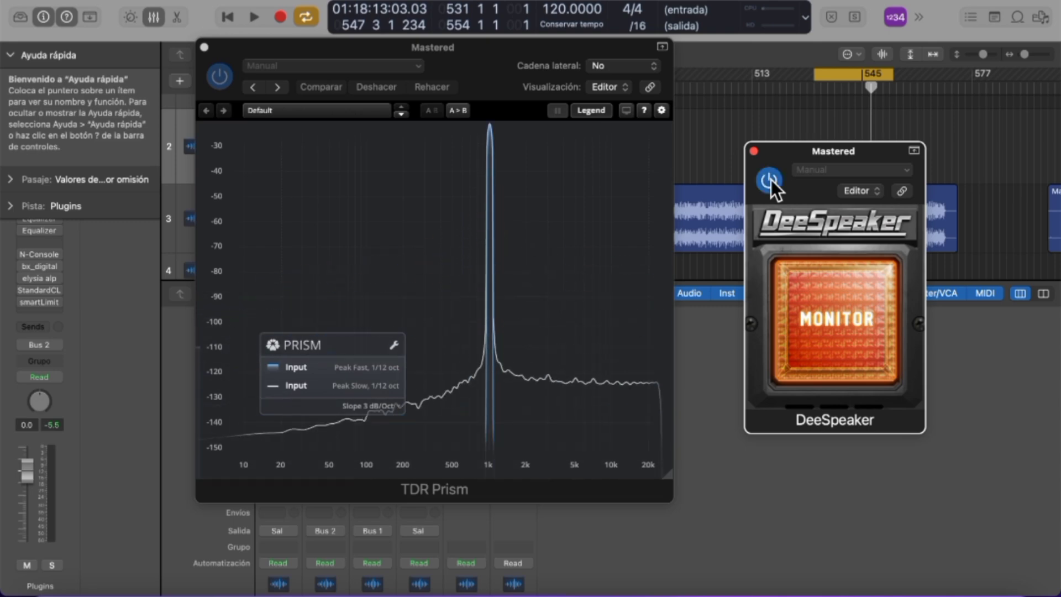
- Replace the TDR Prism window with MMultiAnalyzer from the same channel and bring DeeSpeaker in front of it
{"action": "left_click", "coordinate": [204, 47]}
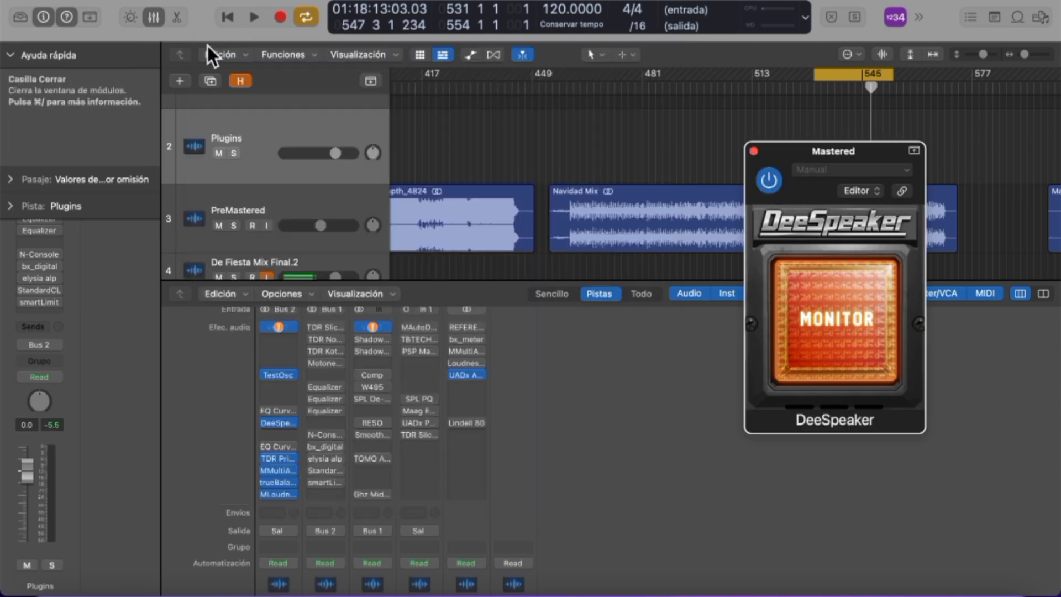
{"action": "left_click", "coordinate": [282, 471]}
{"action": "left_click_drag", "start_coordinate": [656, 177], "coordinate": [366, 177]}
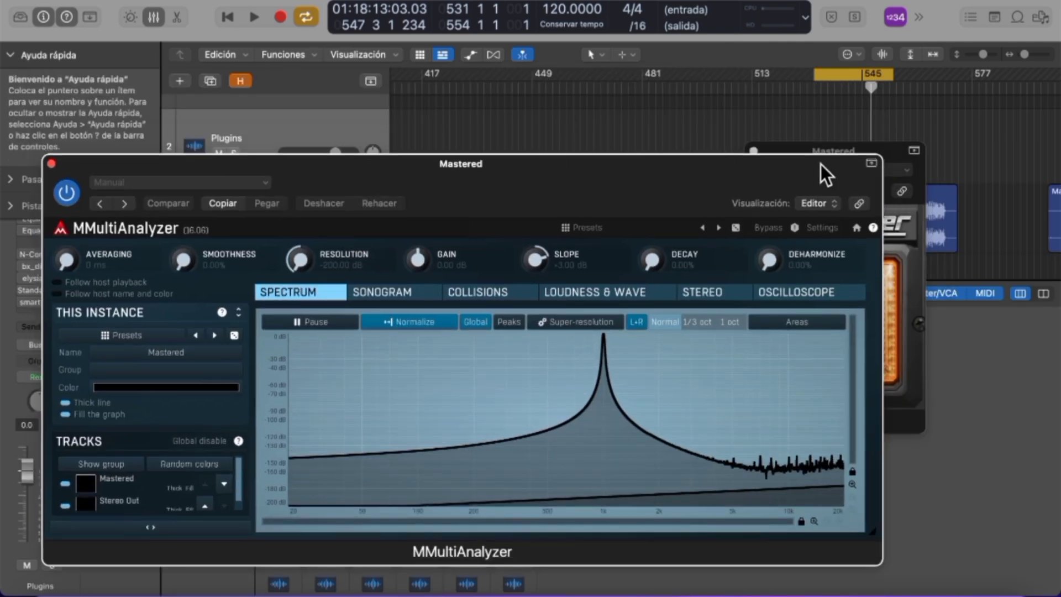
{"action": "left_click", "coordinate": [883, 148]}
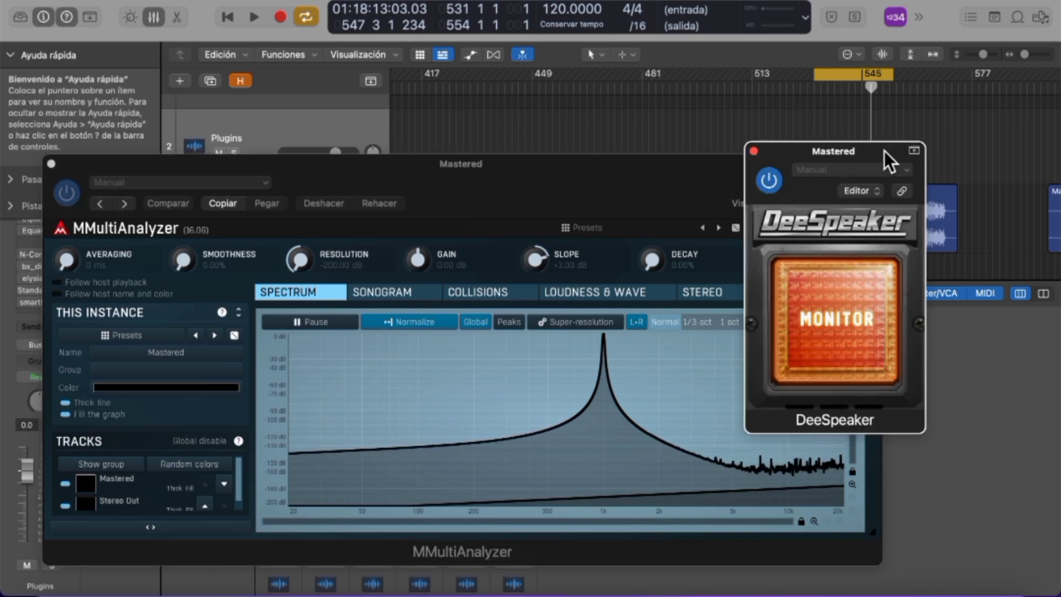
- Toggle DeeSpeaker's bypass repeatedly to compare the test tone's spectrum in MMultiAnalyzer, leaving the plugin enabled
{"action": "left_click", "coordinate": [768, 180]}
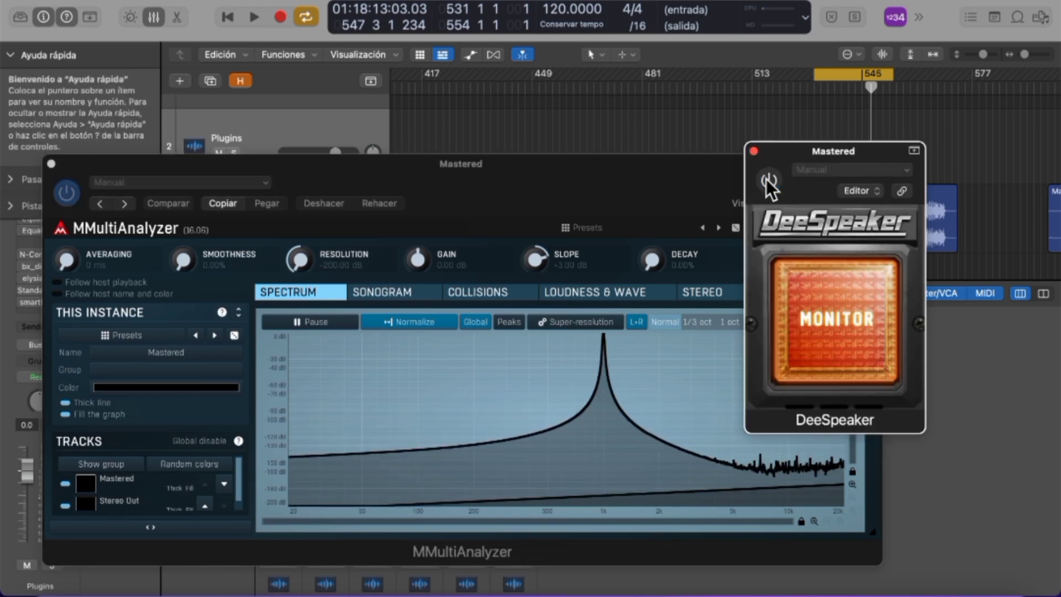
{"action": "left_click", "coordinate": [769, 181]}
{"action": "left_click", "coordinate": [769, 181]}
{"action": "left_click", "coordinate": [769, 180]}
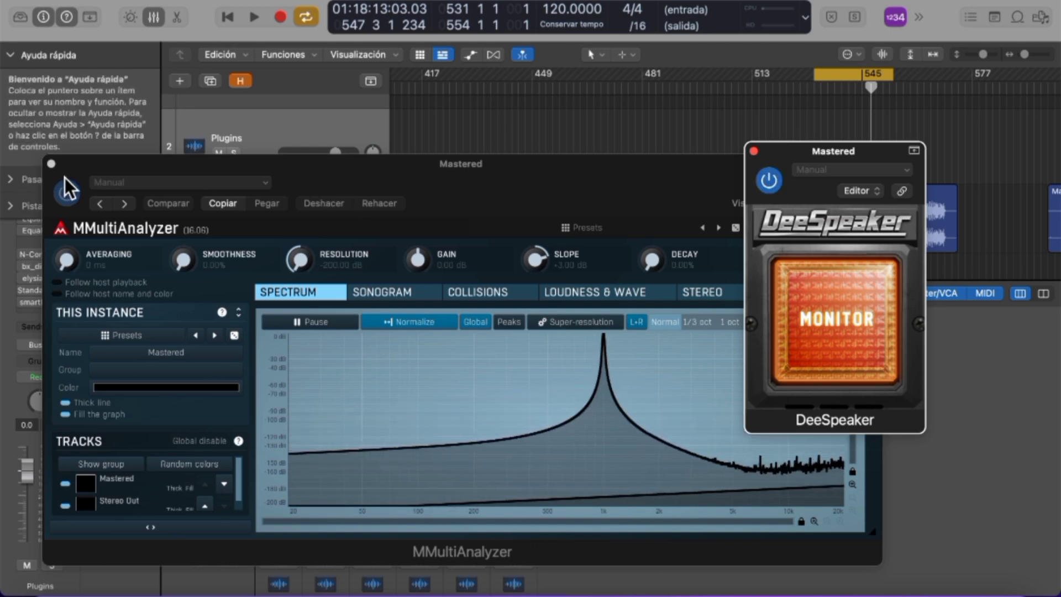
- Close the MMultiAnalyzer window and disable TestOsc on the Bus 2 channel, keeping DeeSpeaker open
{"action": "left_click", "coordinate": [50, 164]}
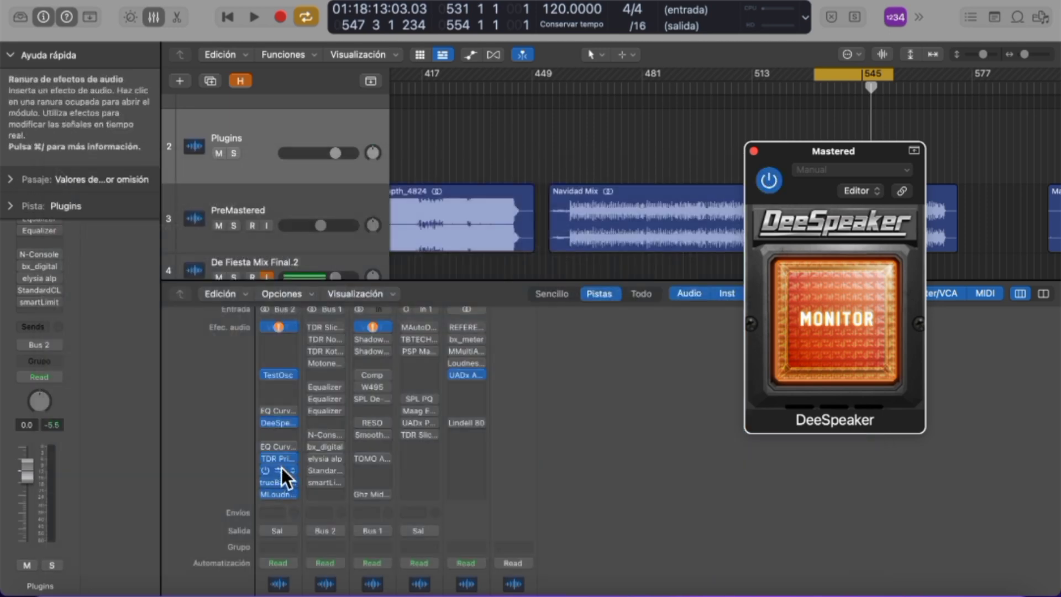
{"action": "left_click", "coordinate": [268, 380]}
{"action": "scroll", "coordinate": [212, 518], "scroll_direction": "down", "scroll_amount": 8}
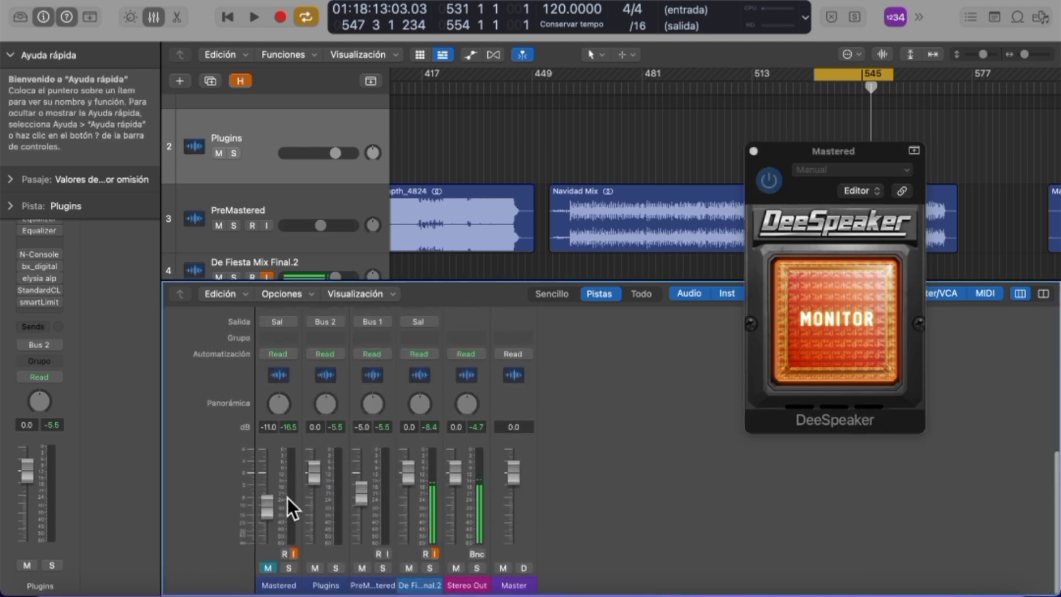
{"action": "scroll", "coordinate": [336, 427], "scroll_direction": "up", "scroll_amount": 8}
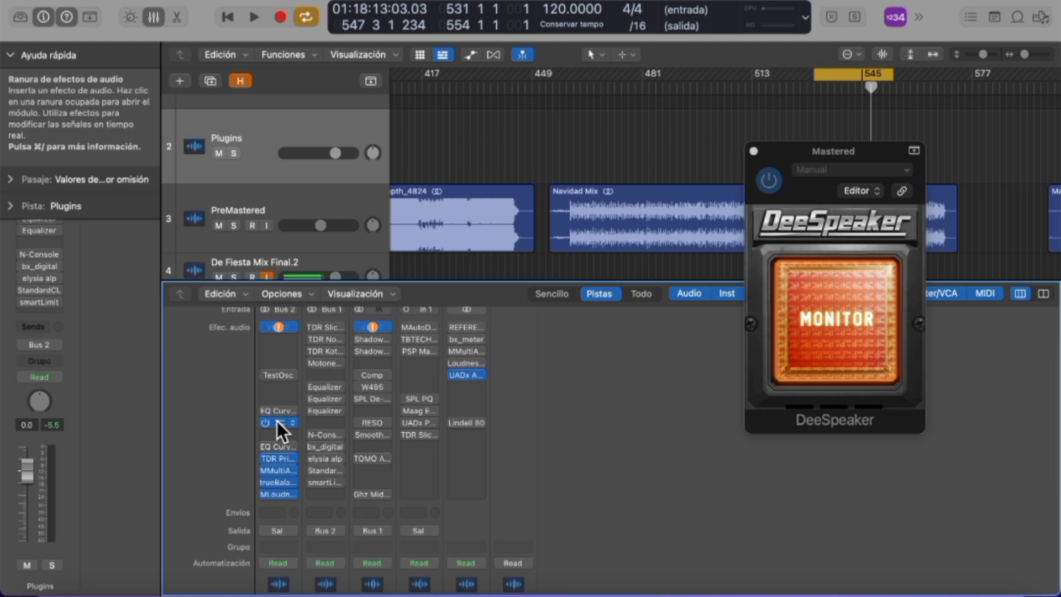
{"action": "scroll", "coordinate": [277, 421], "scroll_direction": "up", "scroll_amount": 2}
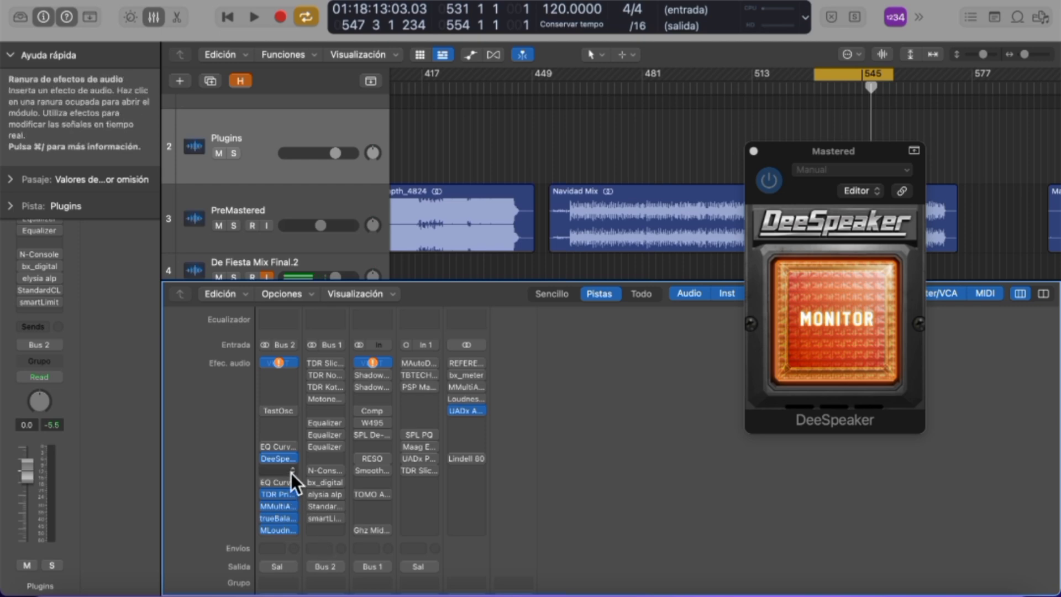
- Play the mix while toggling DeeSpeaker's bypass to compare the sound, then stop playback with the plugin bypassed
{"action": "key", "text": "space"}
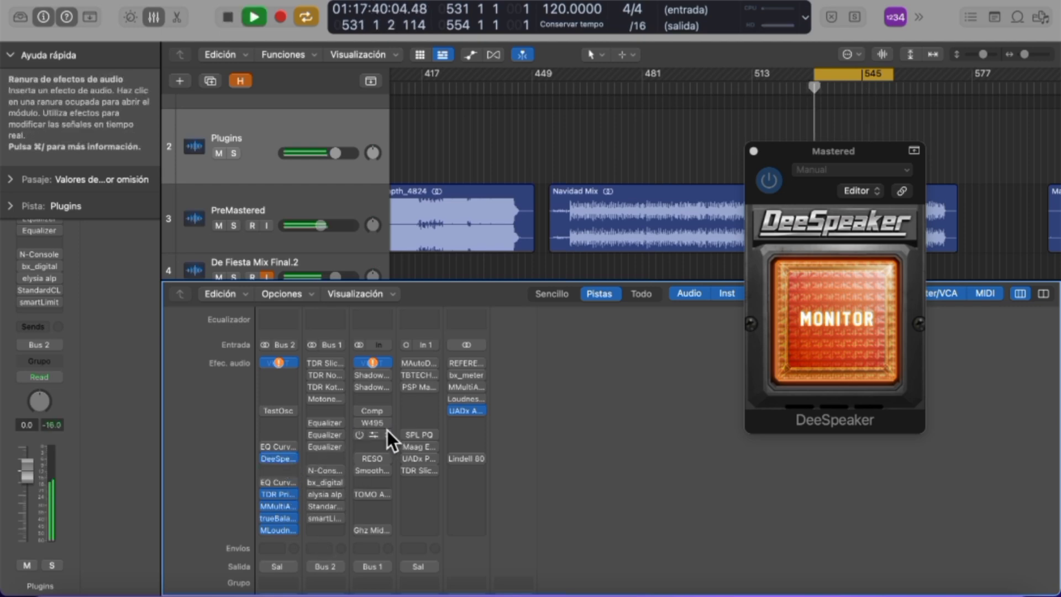
{"action": "left_click", "coordinate": [788, 158]}
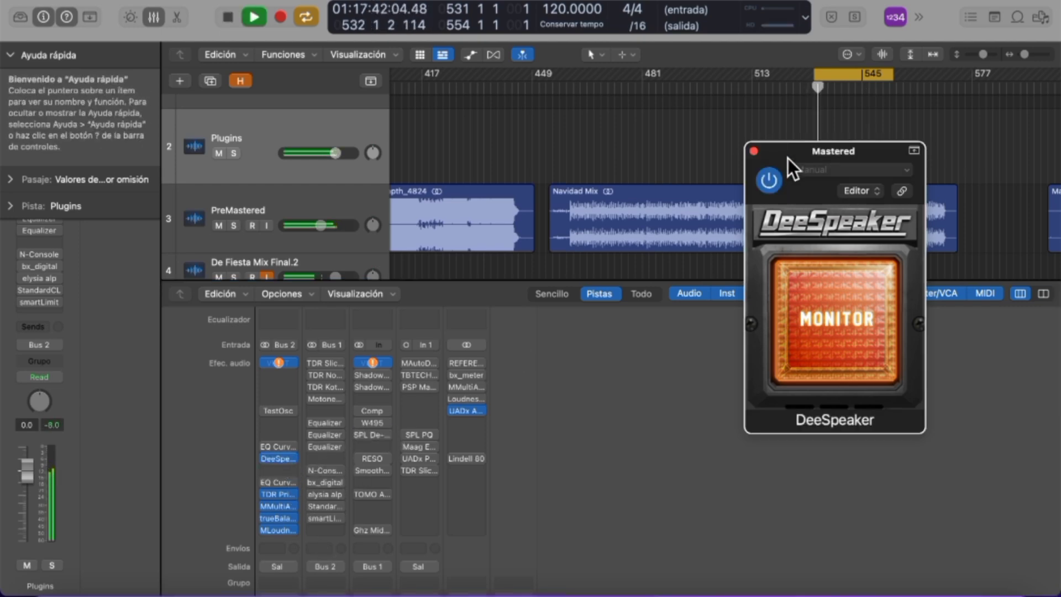
{"action": "left_click", "coordinate": [769, 180]}
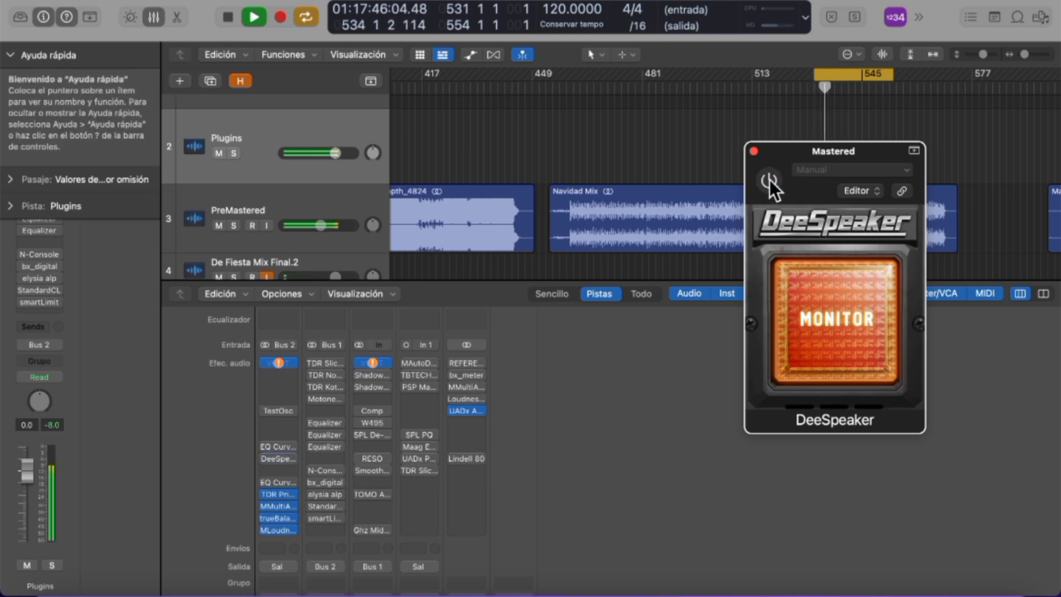
{"action": "left_click", "coordinate": [769, 180]}
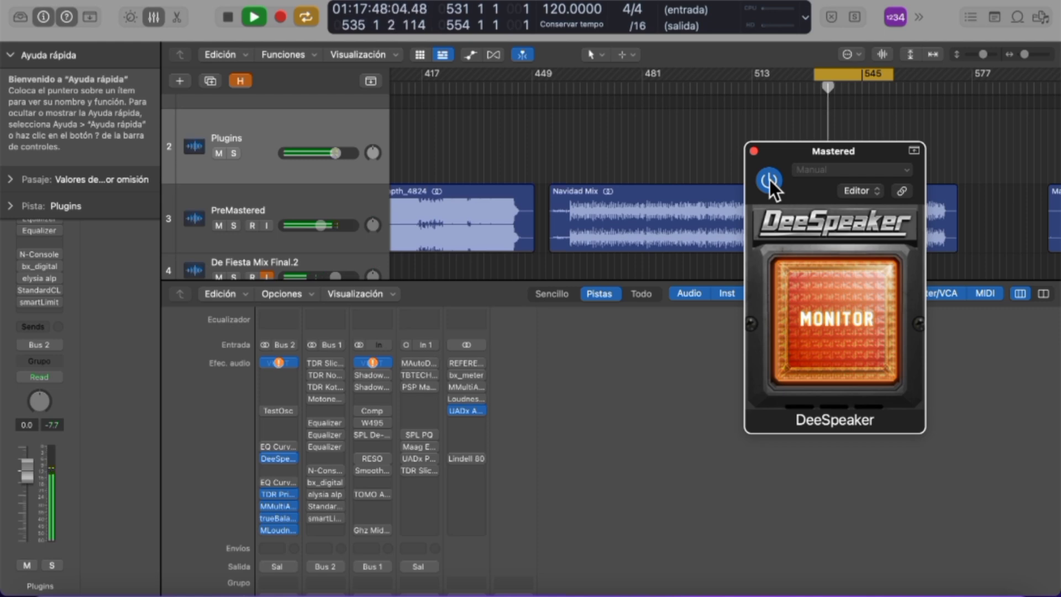
{"action": "left_click_drag", "start_coordinate": [791, 157], "coordinate": [676, 156]}
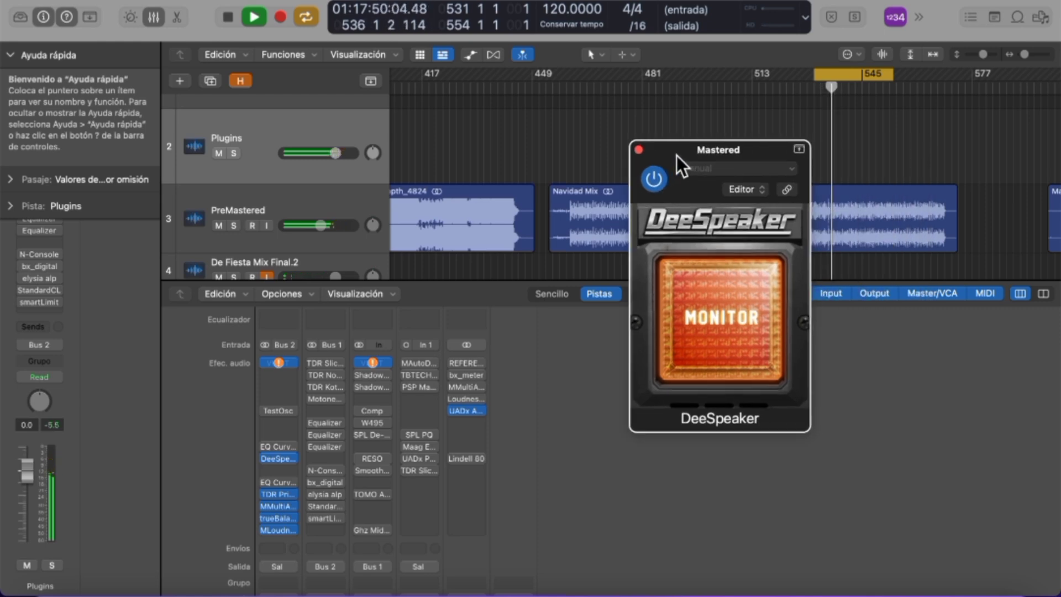
{"action": "left_click", "coordinate": [654, 180]}
{"action": "key", "text": "space"}
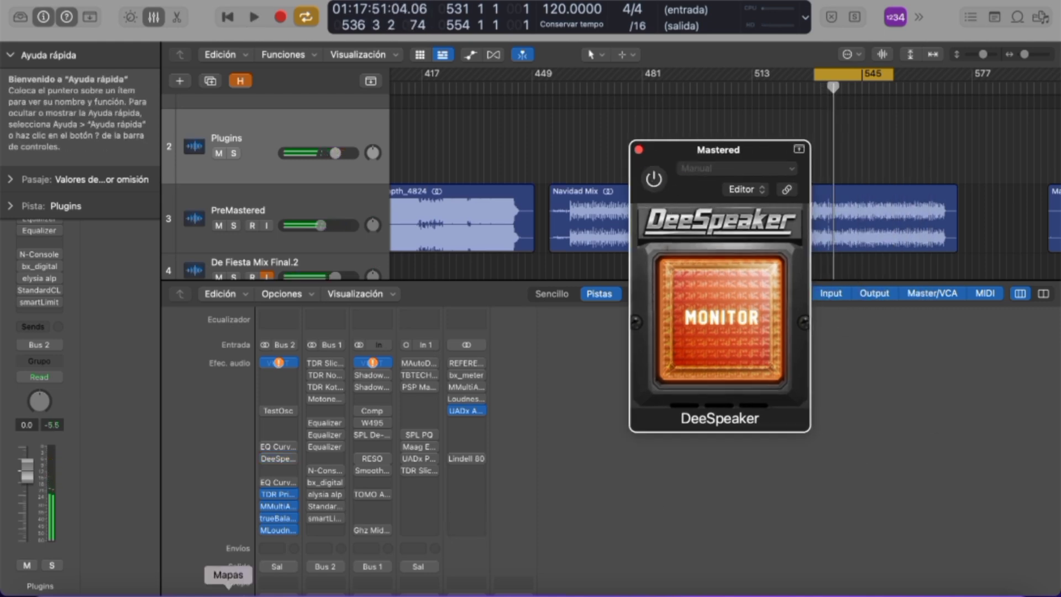
- Switch to the web browser and look over the bundles and paid plugins on the DOTEC-AUDIO product page
{"action": "left_click", "coordinate": [120, 590]}
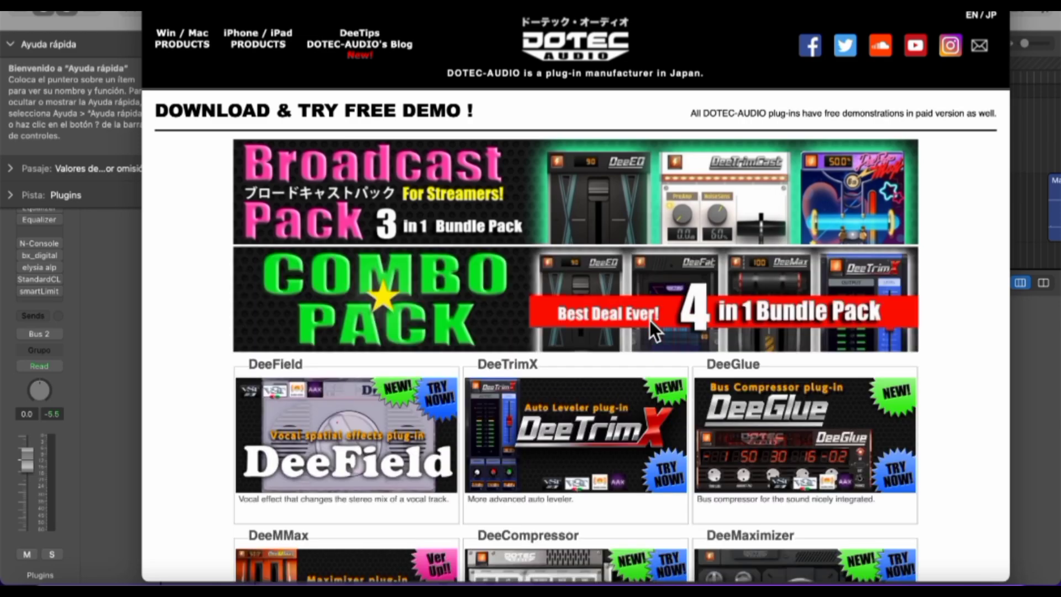
{"action": "scroll", "coordinate": [649, 320], "scroll_direction": "down", "scroll_amount": 6}
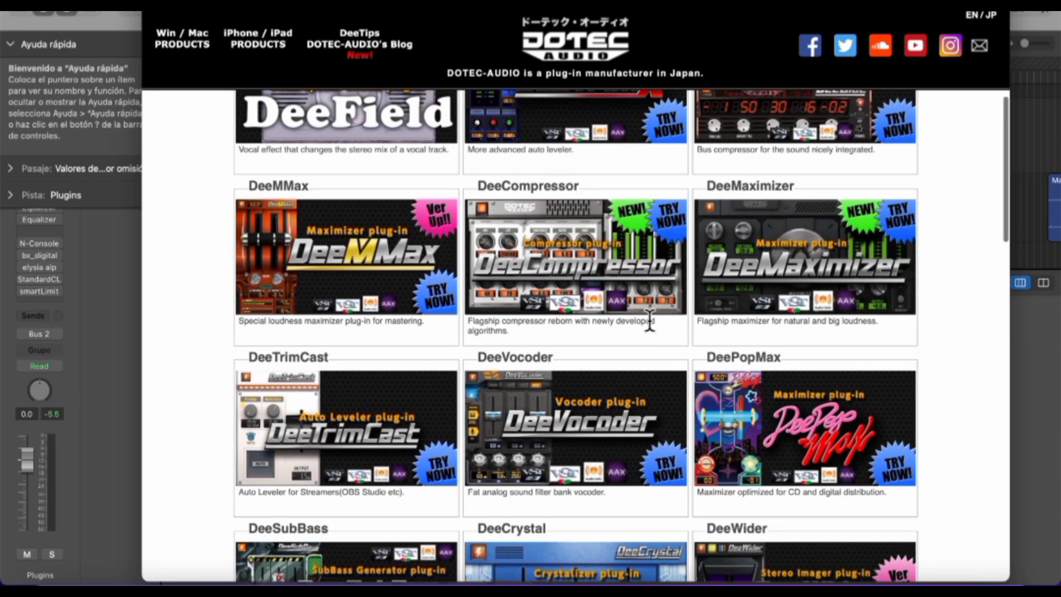
{"action": "scroll", "coordinate": [649, 319], "scroll_direction": "up", "scroll_amount": 5}
{"action": "scroll", "coordinate": [649, 319], "scroll_direction": "up", "scroll_amount": 2}
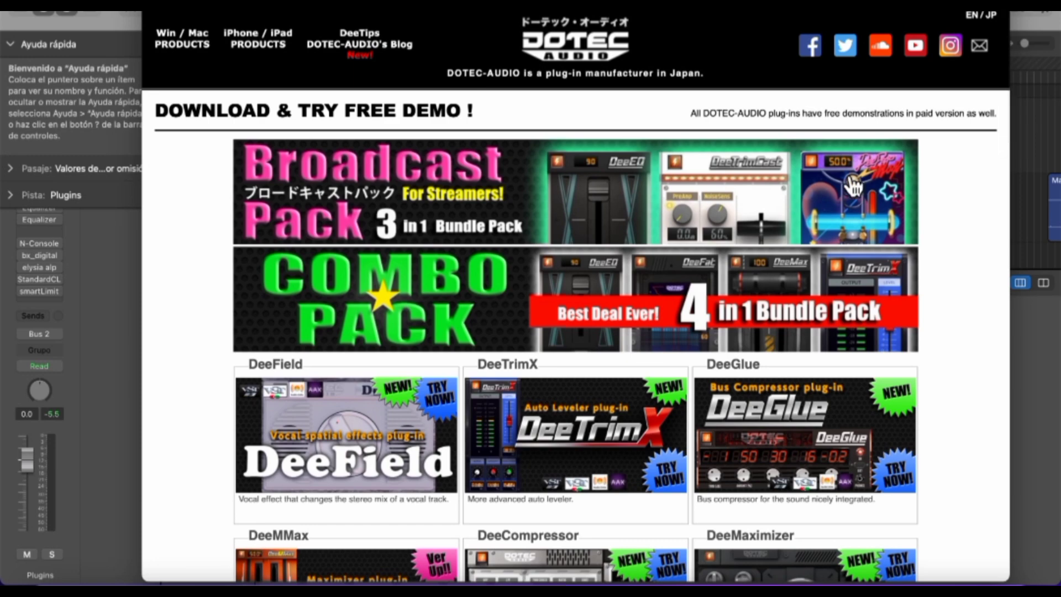
- Open the DeeFX product page from the catalogue and examine its demo downloads, pricing and demo videos
{"action": "scroll", "coordinate": [716, 307], "scroll_direction": "down", "scroll_amount": 7}
{"action": "scroll", "coordinate": [706, 295], "scroll_direction": "down", "scroll_amount": 9}
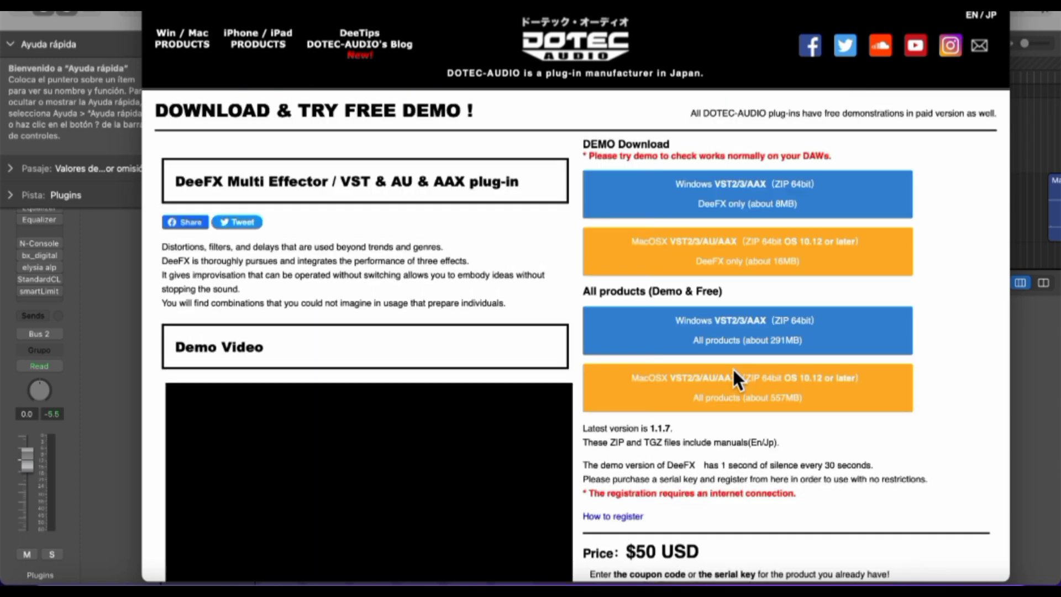
{"action": "scroll", "coordinate": [732, 369], "scroll_direction": "down", "scroll_amount": 7}
{"action": "scroll", "coordinate": [733, 370], "scroll_direction": "down", "scroll_amount": 2}
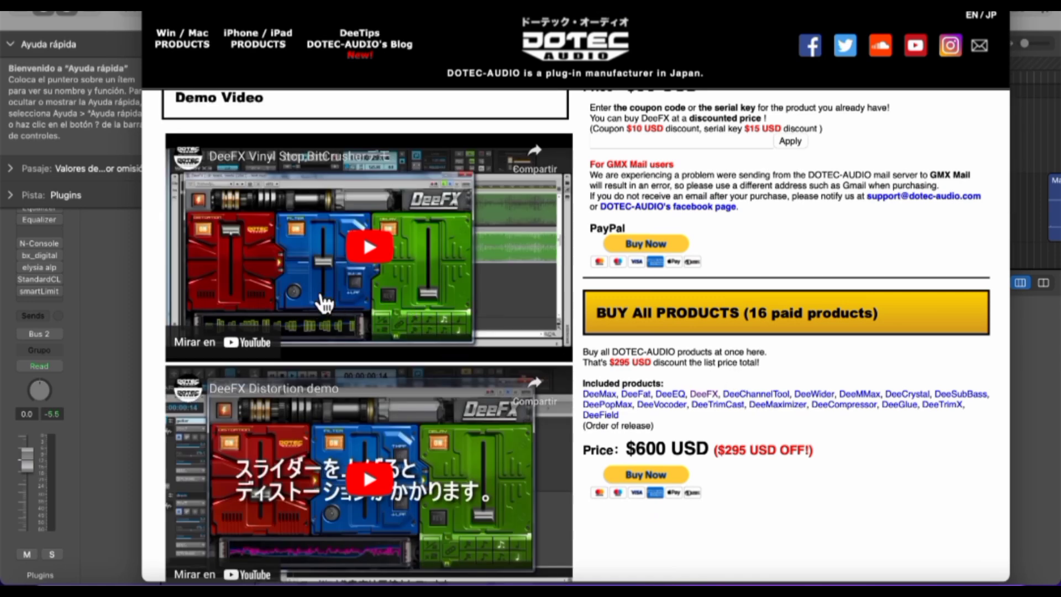
{"action": "scroll", "coordinate": [551, 327], "scroll_direction": "down", "scroll_amount": 4}
{"action": "scroll", "coordinate": [540, 316], "scroll_direction": "up", "scroll_amount": 10}
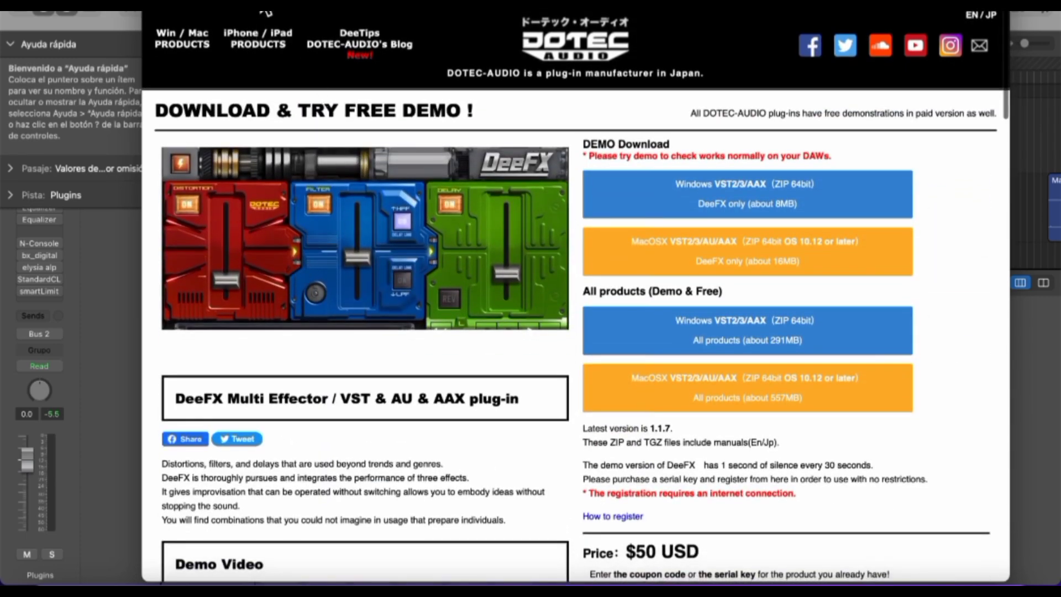
- Return to the DOTEC-AUDIO product list and review the free plugins down to DeeSpeaker
{"action": "scroll", "coordinate": [522, 320], "scroll_direction": "down", "scroll_amount": 15}
{"action": "scroll", "coordinate": [522, 321], "scroll_direction": "down", "scroll_amount": 4}
{"action": "scroll", "coordinate": [521, 319], "scroll_direction": "down", "scroll_amount": 1}
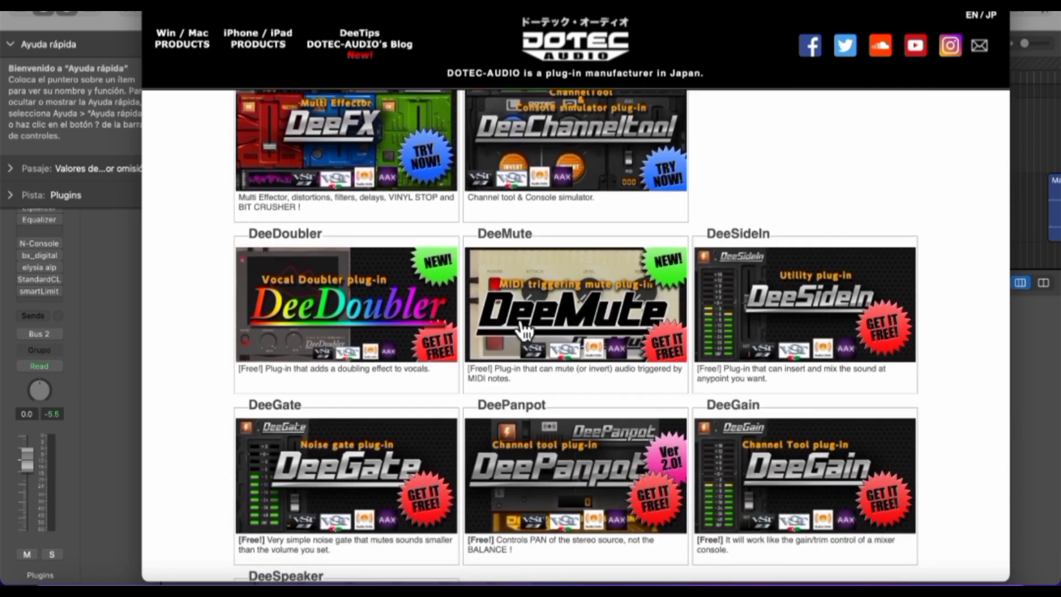
{"action": "scroll", "coordinate": [737, 457], "scroll_direction": "down", "scroll_amount": 5}
{"action": "scroll", "coordinate": [737, 456], "scroll_direction": "down", "scroll_amount": 1}
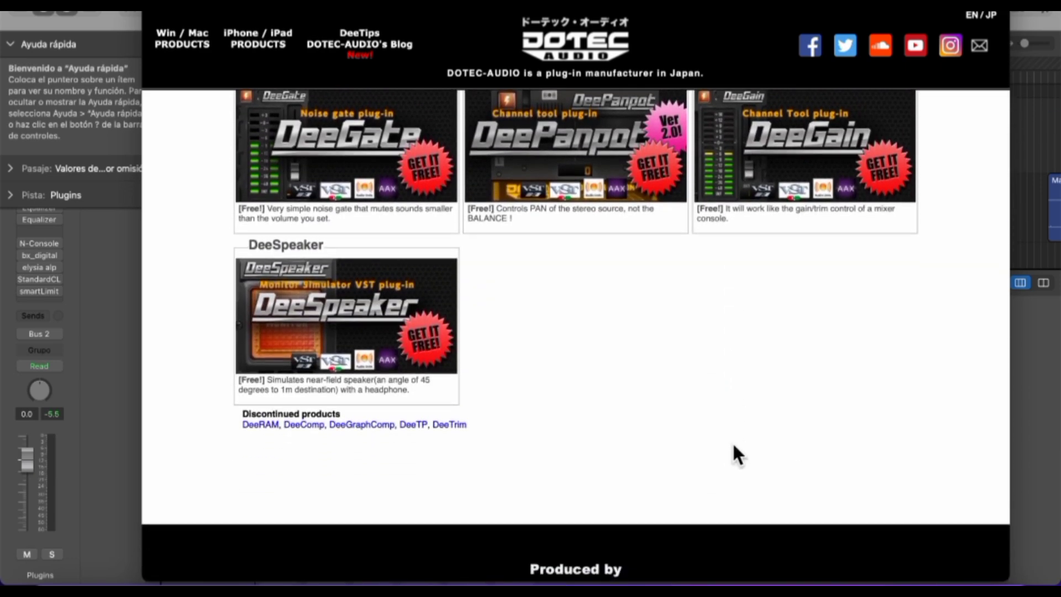
- Open the DeeSubBass product page from the list and examine its interface, demo downloads and price
{"action": "scroll", "coordinate": [736, 456], "scroll_direction": "up", "scroll_amount": 6}
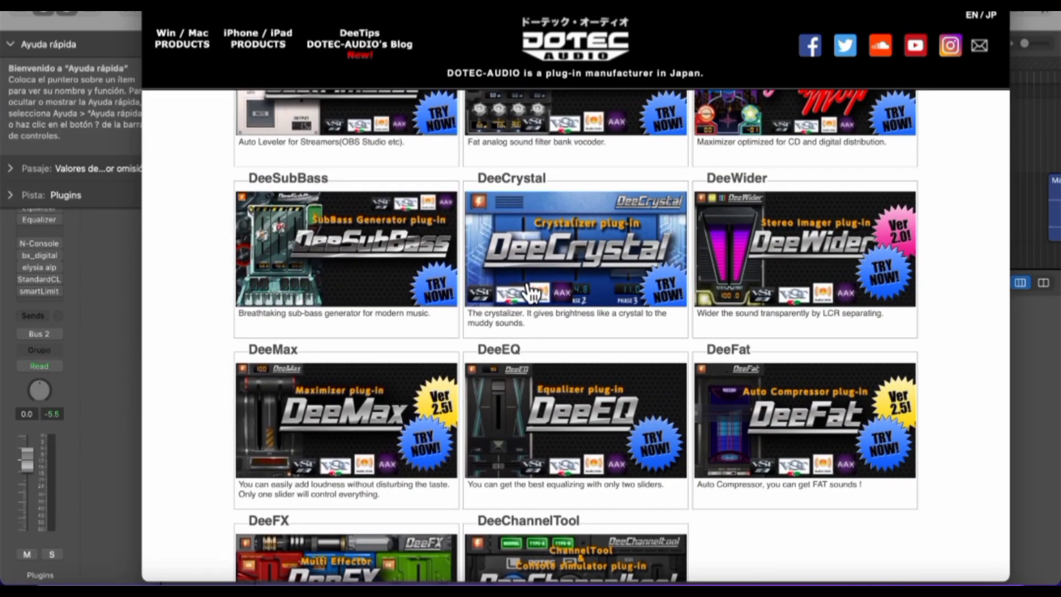
{"action": "left_click", "coordinate": [351, 285]}
{"action": "scroll", "coordinate": [539, 385], "scroll_direction": "down", "scroll_amount": 3}
{"action": "scroll", "coordinate": [536, 389], "scroll_direction": "down", "scroll_amount": 2}
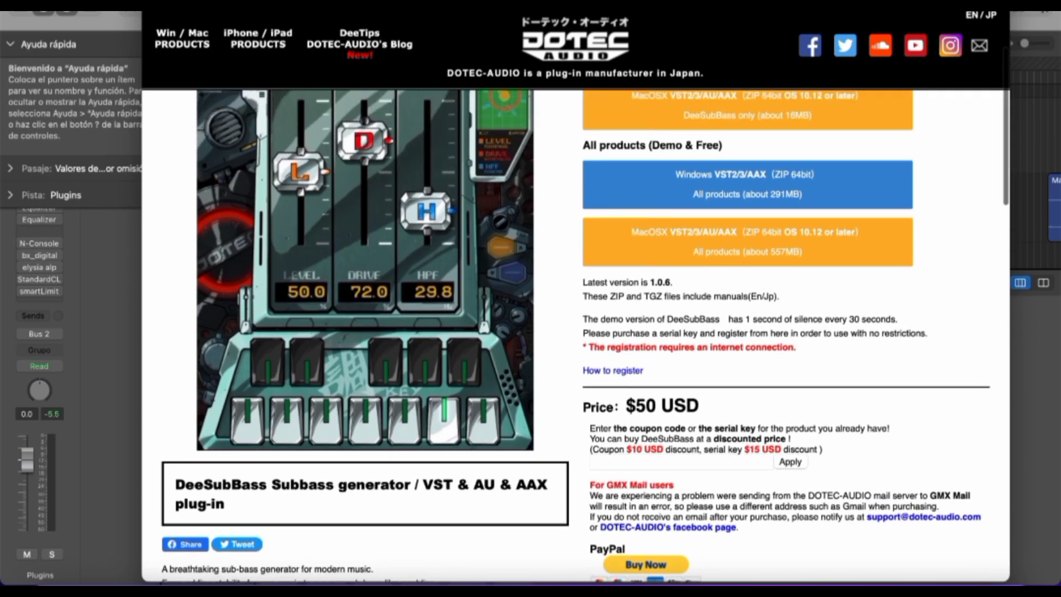
{"action": "scroll", "coordinate": [459, 220], "scroll_direction": "up", "scroll_amount": 3}
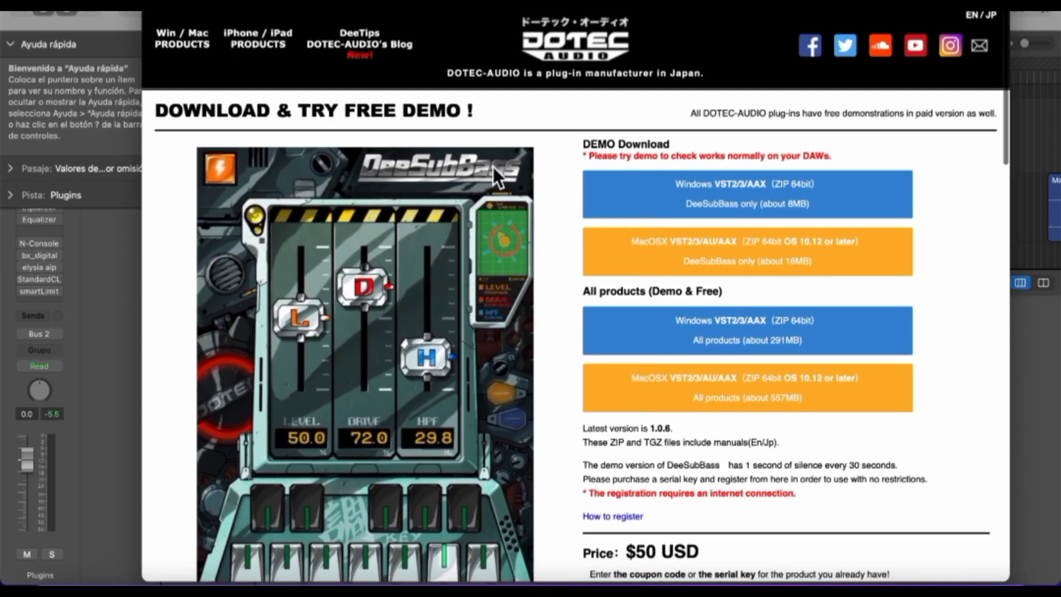
- Return to the product list and open the DeePopMax maximizer's product page
{"action": "left_click", "coordinate": [268, 14]}
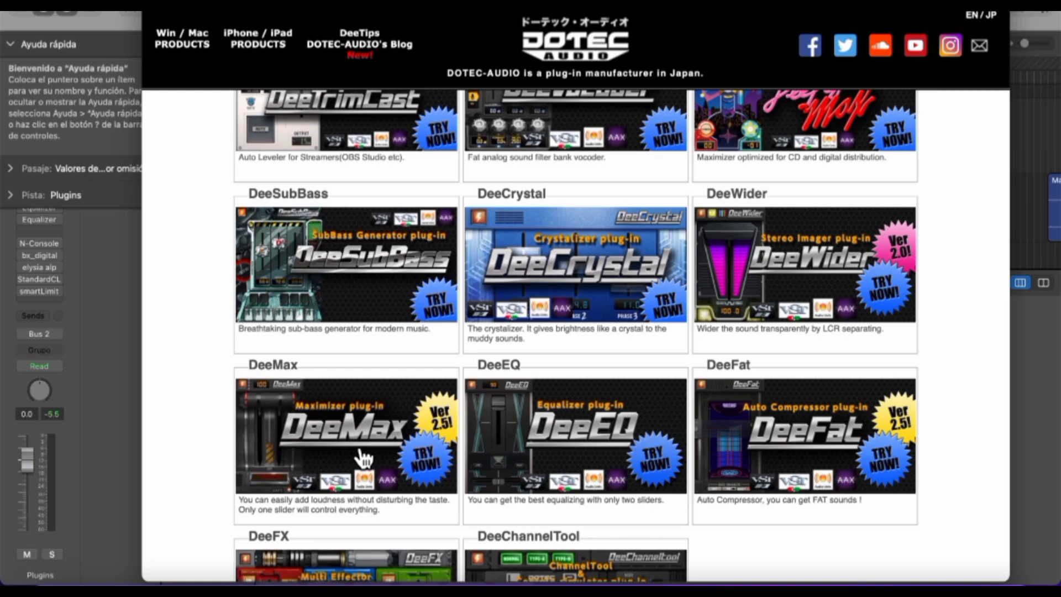
{"action": "scroll", "coordinate": [577, 389], "scroll_direction": "up", "scroll_amount": 5}
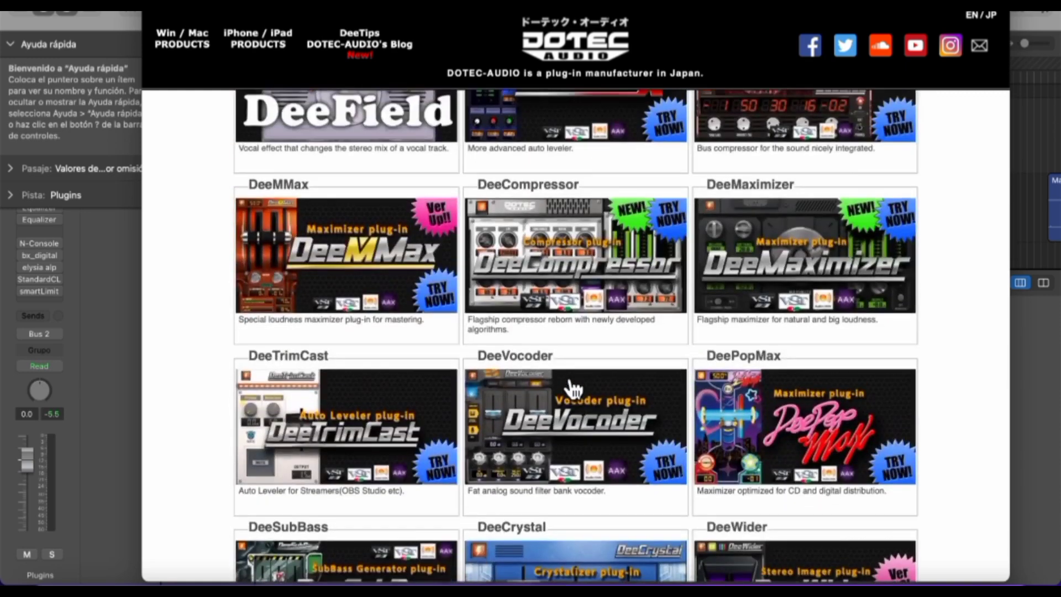
{"action": "left_click", "coordinate": [747, 450]}
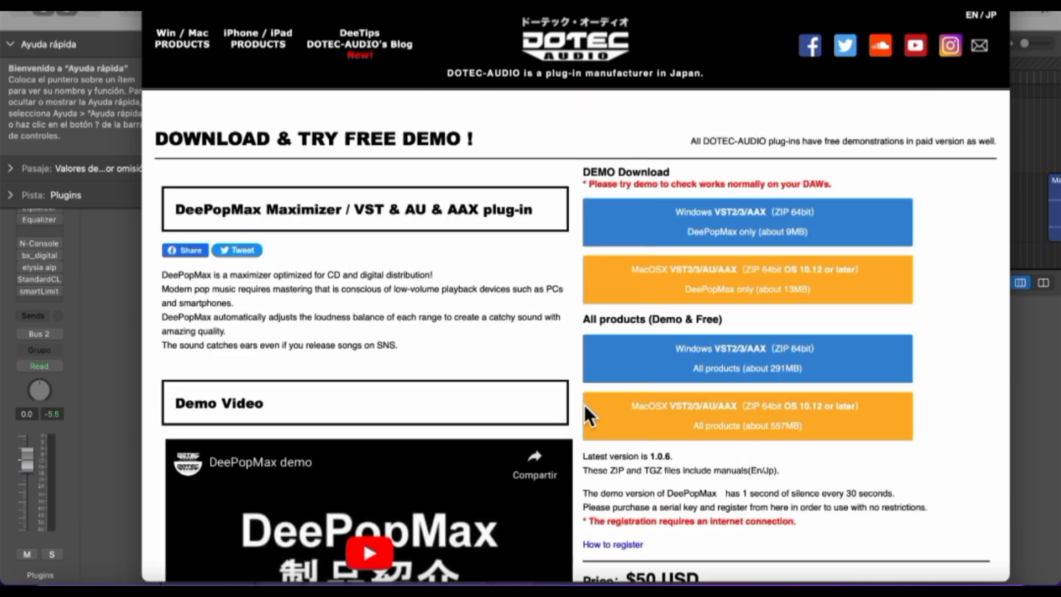